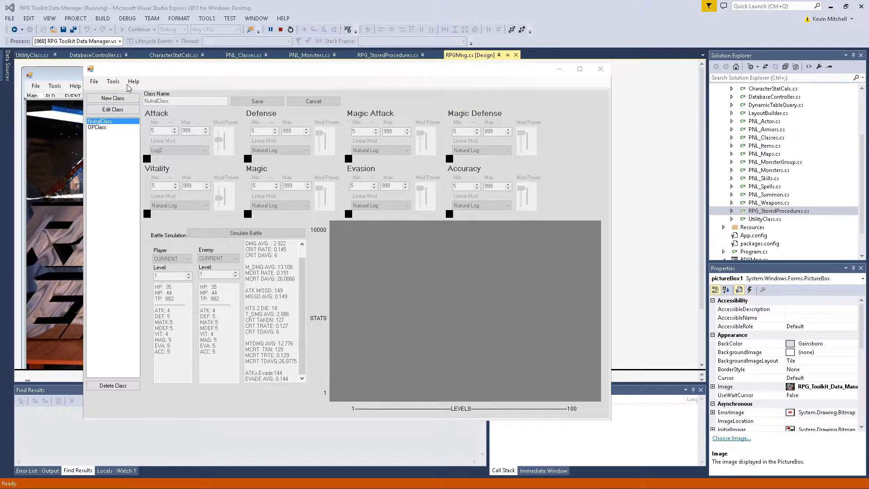
# Nudge the Data Manager window right and open NutralClass for editing with Edit Class
pyautogui.moveTo(131, 73); pyautogui.dragTo(141, 73)
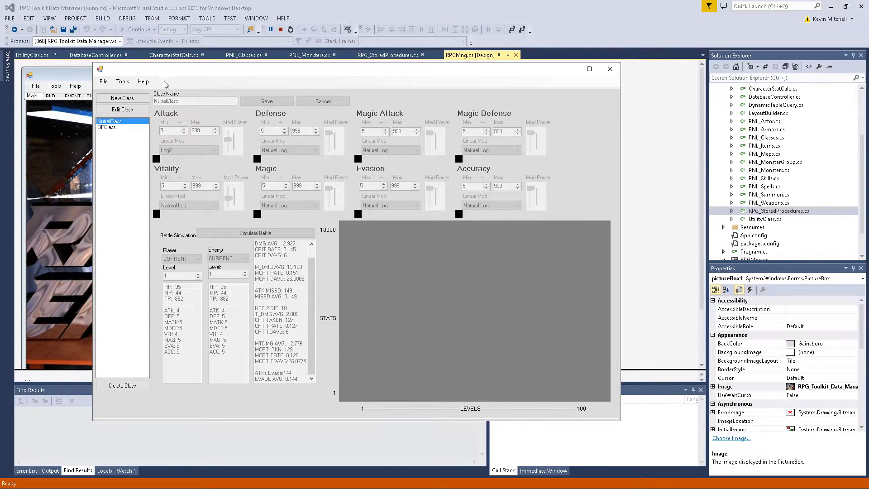
pyautogui.click(136, 111)
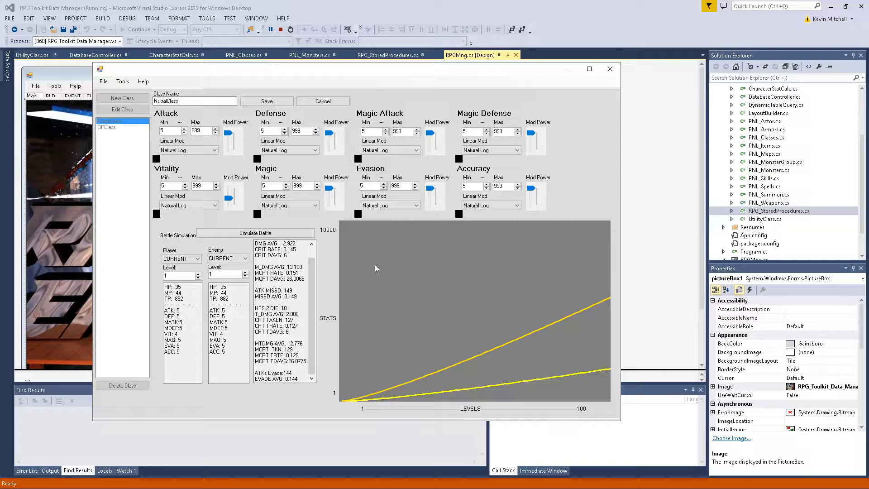
# Lower the Mod Power of Attack, Defense, Magic Attack, Magic Defense and Accuracy
pyautogui.click(229, 133)
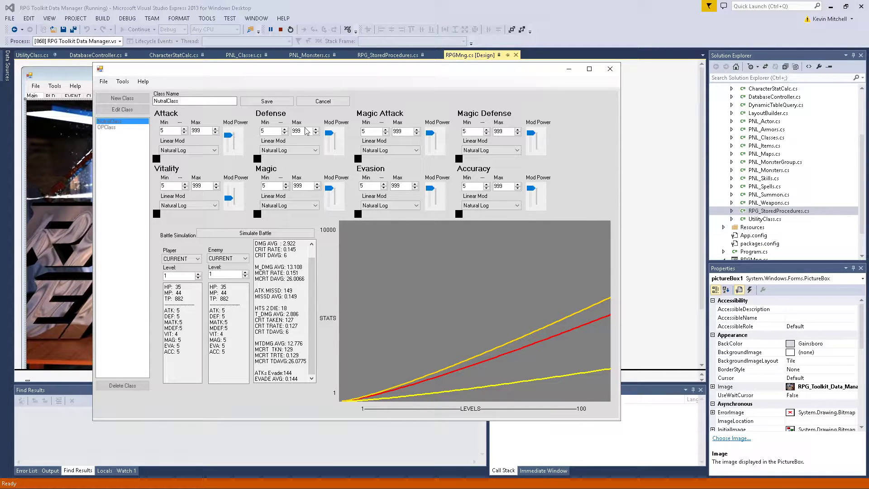
pyautogui.click(332, 141)
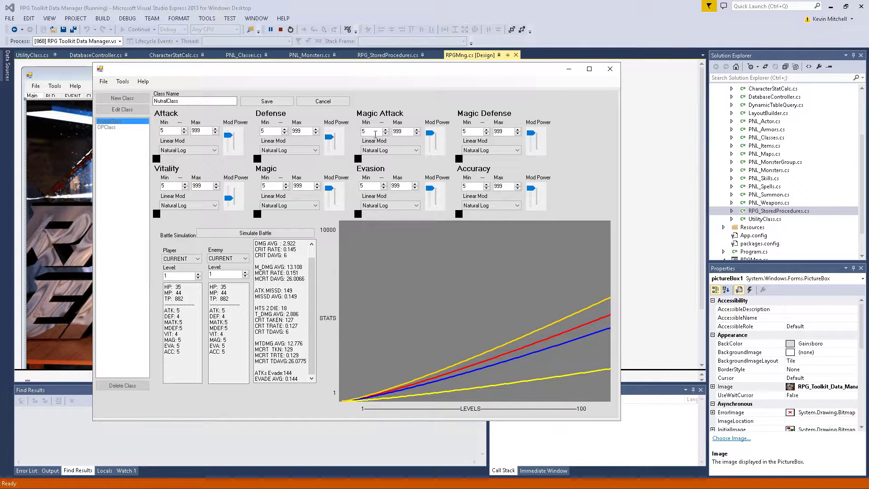
pyautogui.click(431, 141)
pyautogui.click(532, 142)
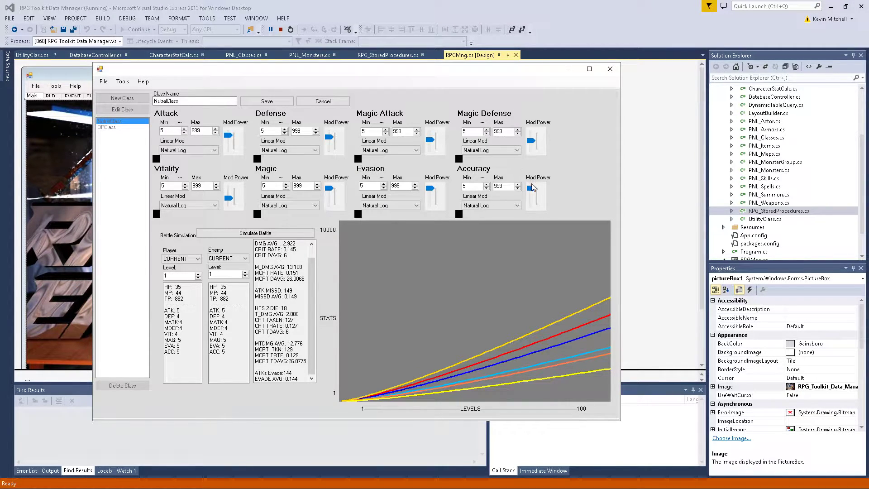
pyautogui.moveTo(532, 185); pyautogui.dragTo(532, 193)
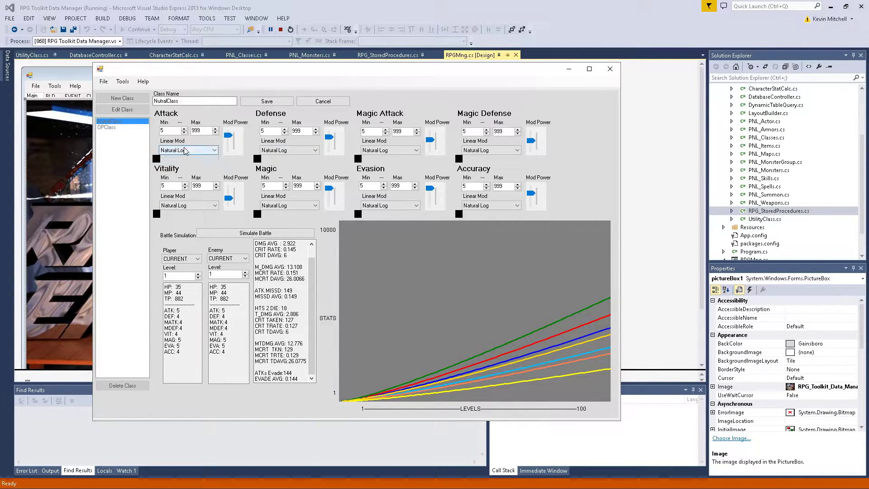
# Point out Attack's min and max values, then set Player Level to 100
pyautogui.click(171, 131)
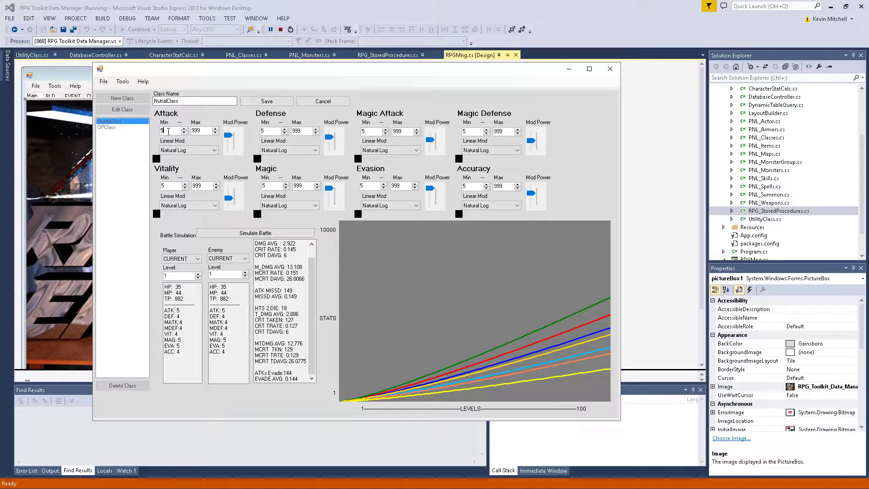
pyautogui.doubleClick(204, 131)
pyautogui.click(190, 277)
pyautogui.write('00')
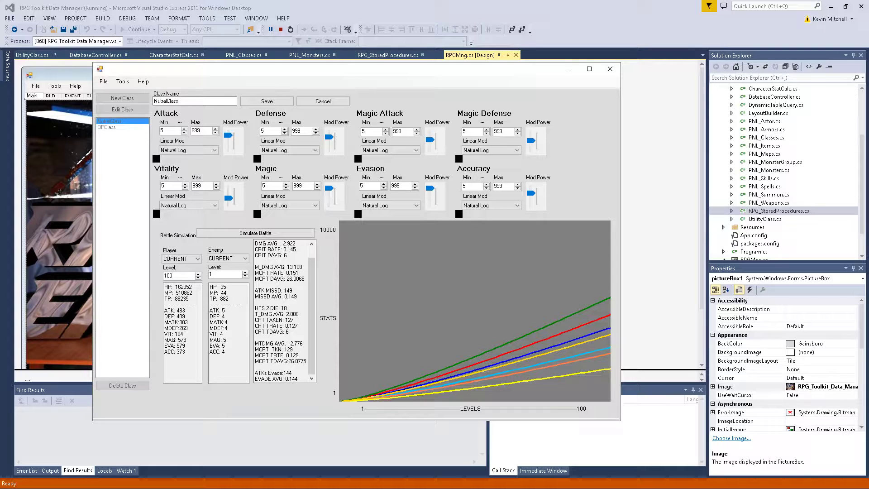
# Set Attack's Linear Mod to NONE, raising the level-100 player's ATK to 900
pyautogui.click(175, 151)
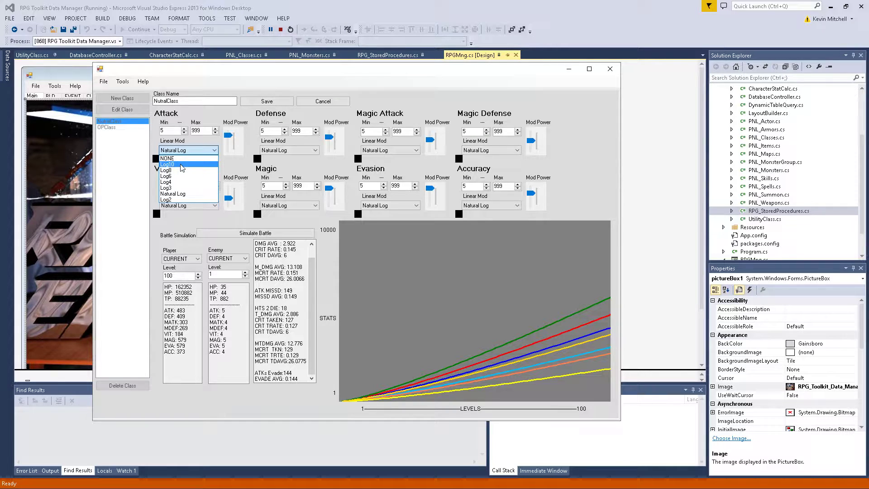
pyautogui.click(170, 157)
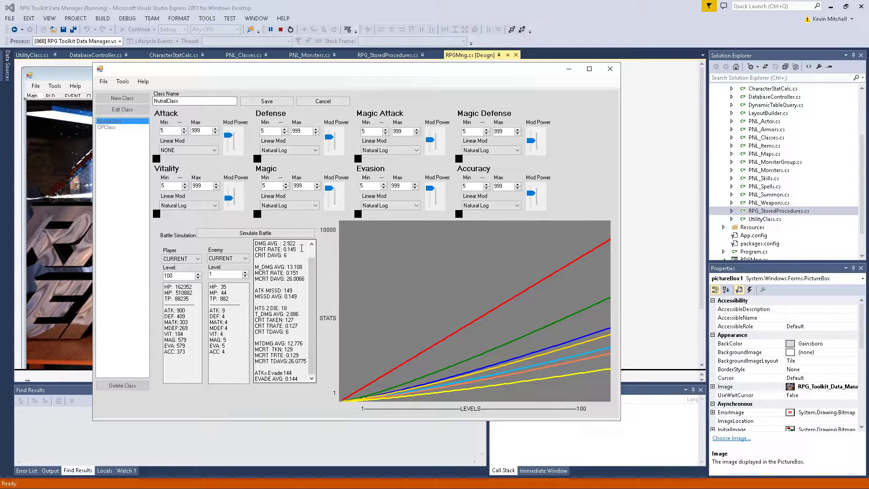
pyautogui.scroll(1, 301, 248)
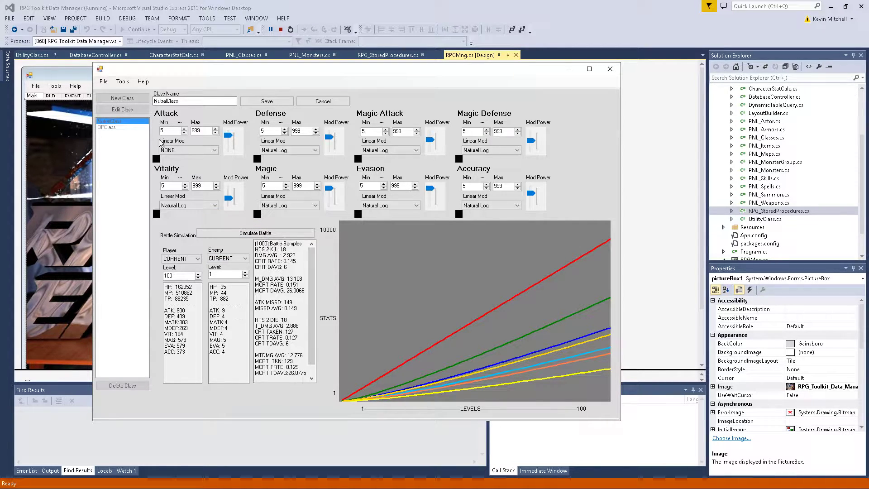
# Cancel the unsaved changes, reopen NutralClass for editing, and set Player Level back to 1
pyautogui.click(322, 101)
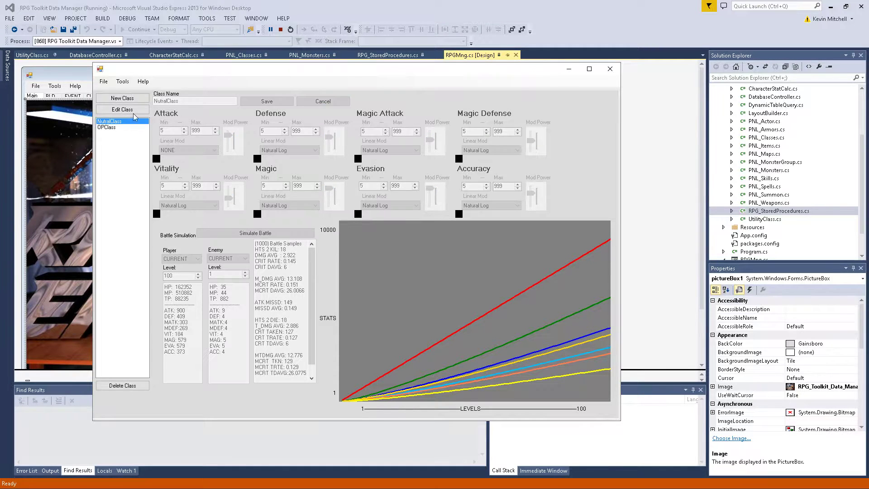
pyautogui.click(134, 110)
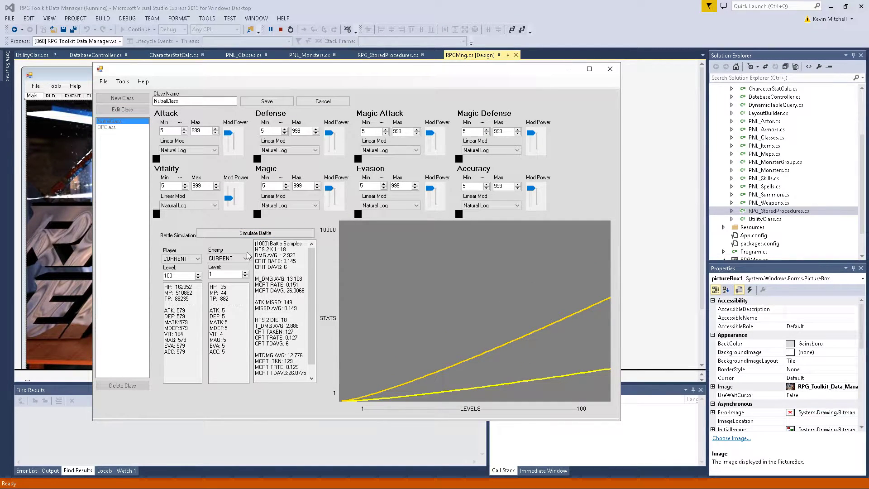
pyautogui.click(183, 275)
pyautogui.press('BackSpace')
pyautogui.press('BackSpace')
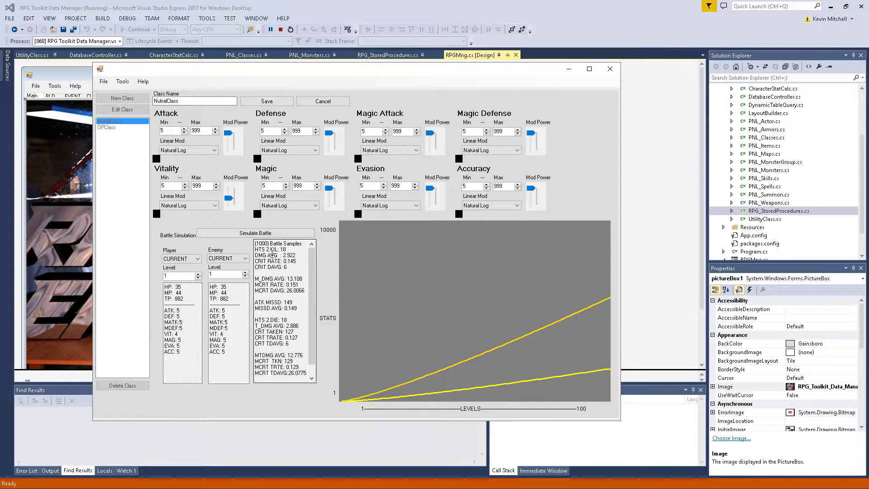
# Simulate battles and highlight the results, including the hits-to-kill and missed-attack figures
pyautogui.click(278, 235)
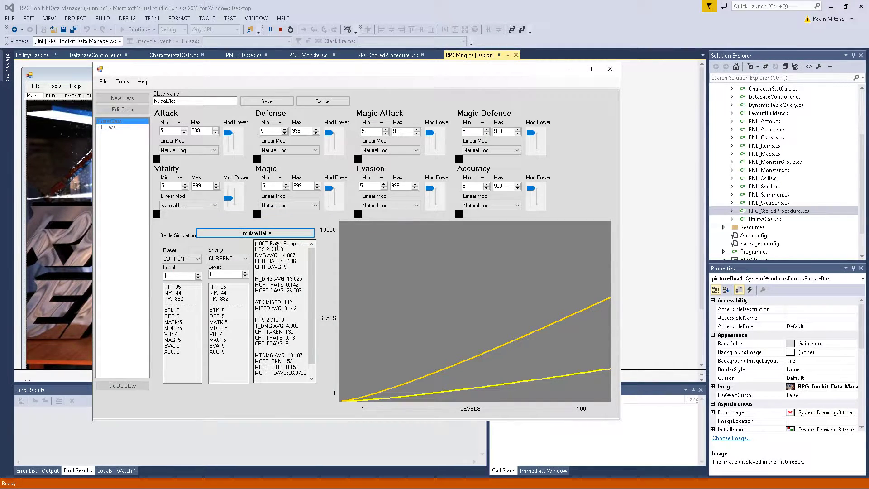
pyautogui.moveTo(272, 244); pyautogui.dragTo(308, 380)
pyautogui.click(284, 302)
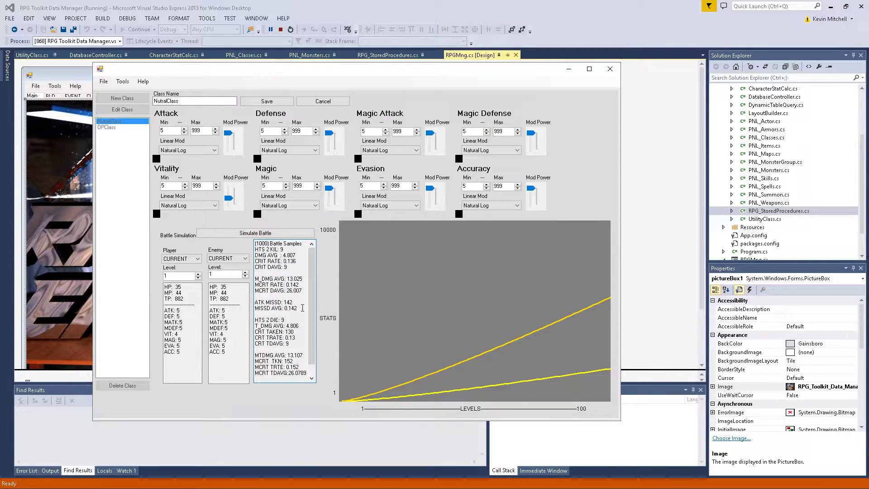
pyautogui.moveTo(302, 308); pyautogui.dragTo(250, 315)
pyautogui.click(277, 233)
pyautogui.click(295, 250)
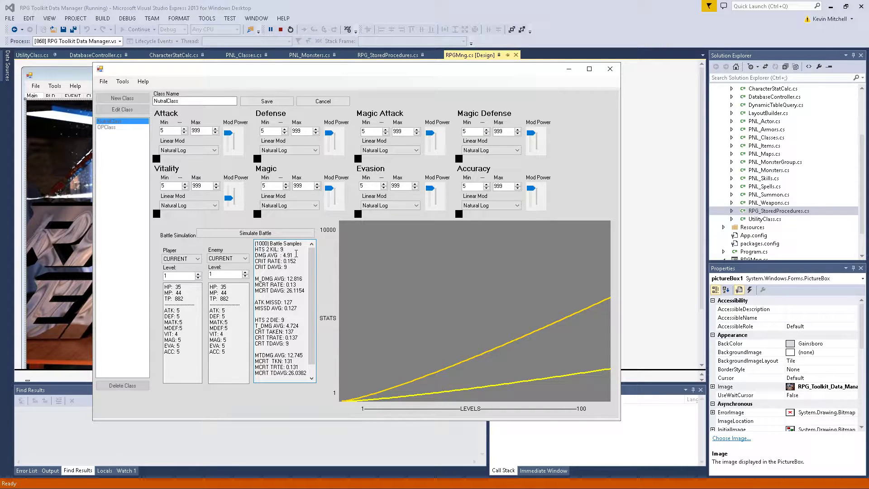
pyautogui.click(294, 315)
# Rerun the 1000-sample battle simulation several more times
pyautogui.click(282, 233)
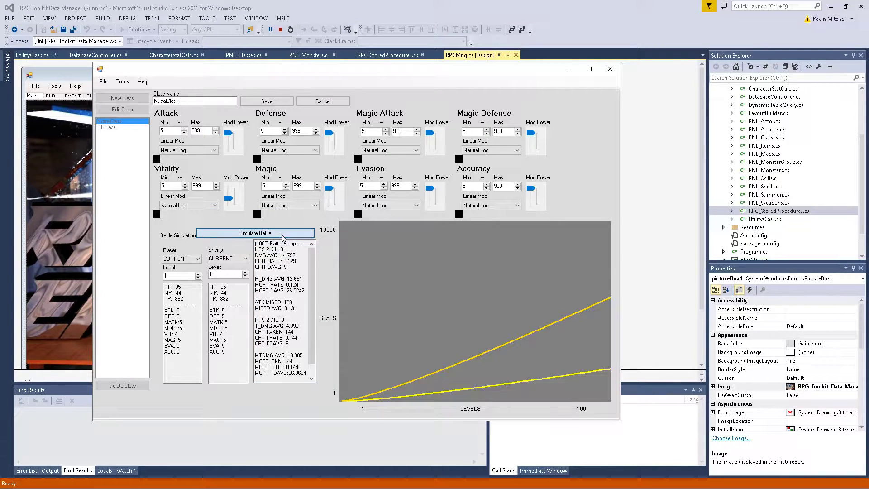
pyautogui.click(282, 233)
pyautogui.click(282, 233)
pyautogui.click(282, 233)
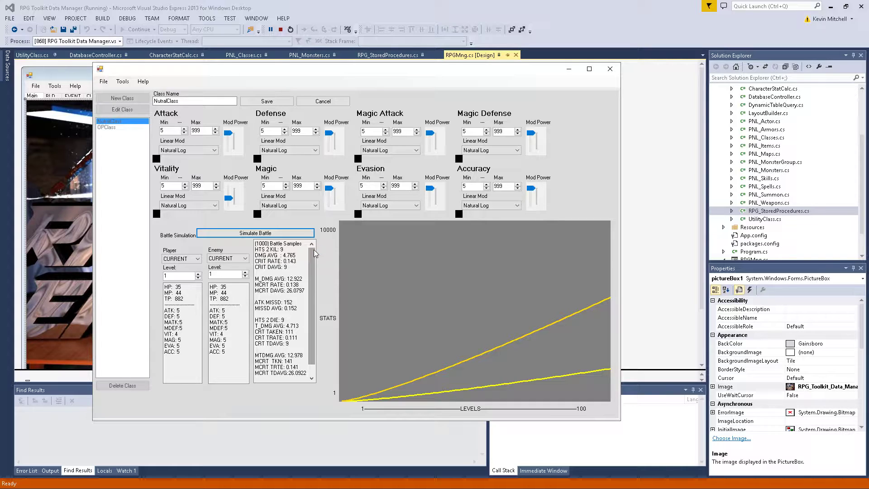
# Toggle the enemy level to 2 and back to 1, then simulate with a level-2 player
pyautogui.click(245, 272)
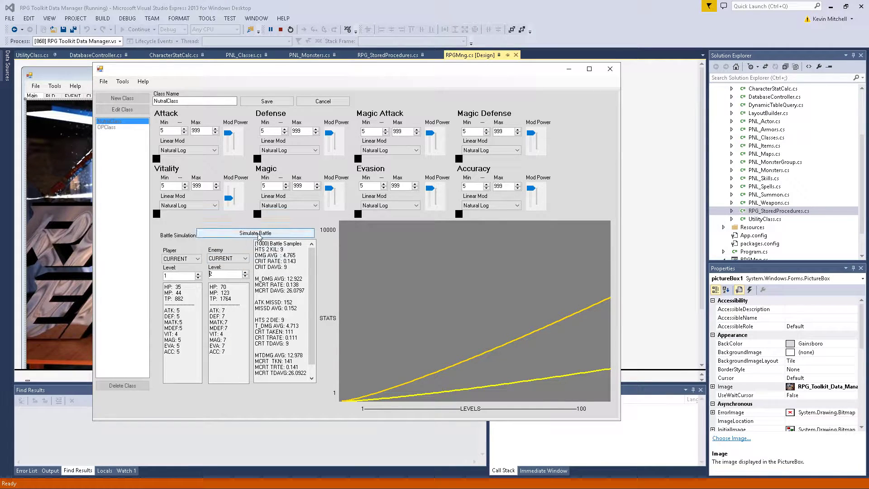
pyautogui.click(245, 276)
pyautogui.click(198, 273)
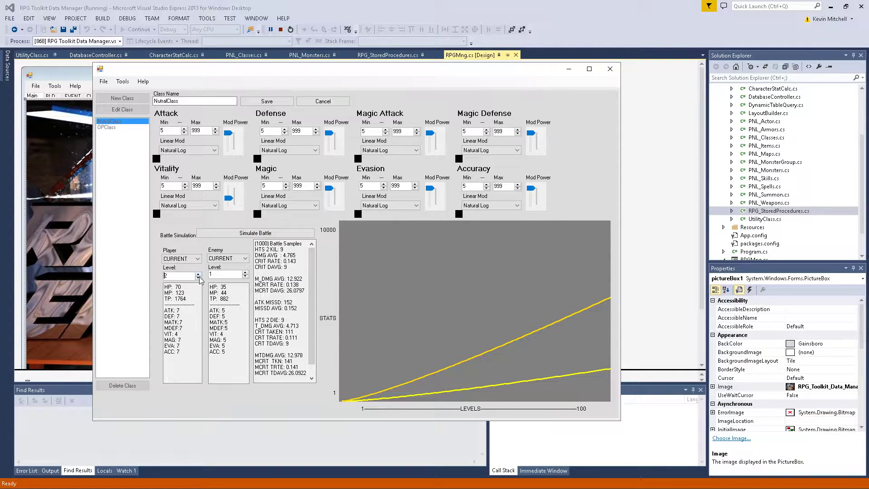
pyautogui.click(266, 234)
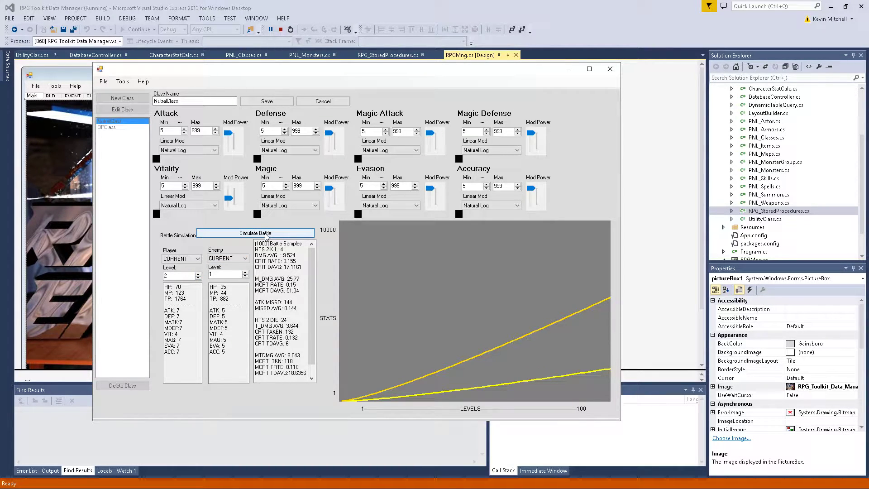
pyautogui.click(266, 233)
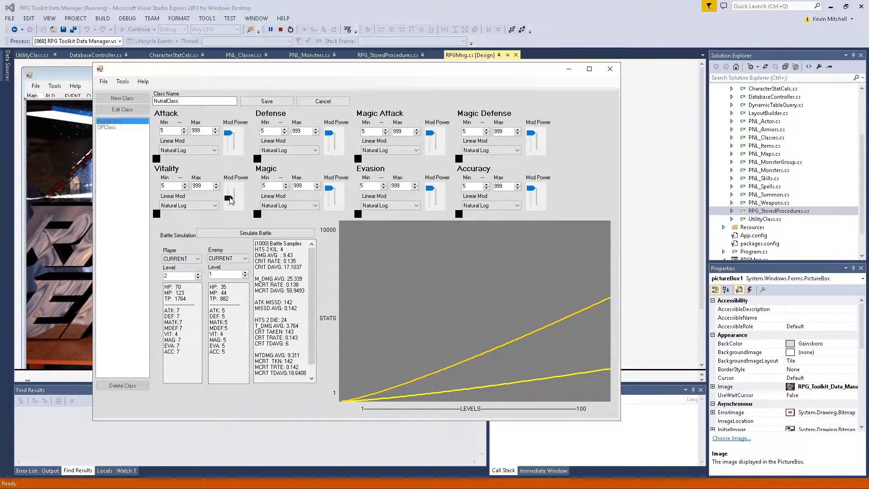
# Max out Vitality's Mod Power and simulate at player level 2, then at level 1
pyautogui.moveTo(229, 198); pyautogui.dragTo(233, 176)
pyautogui.click(263, 234)
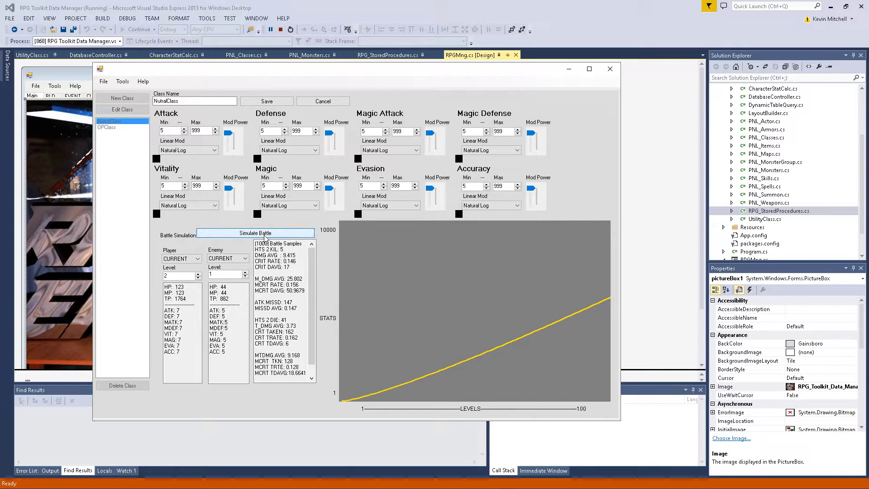
pyautogui.click(264, 235)
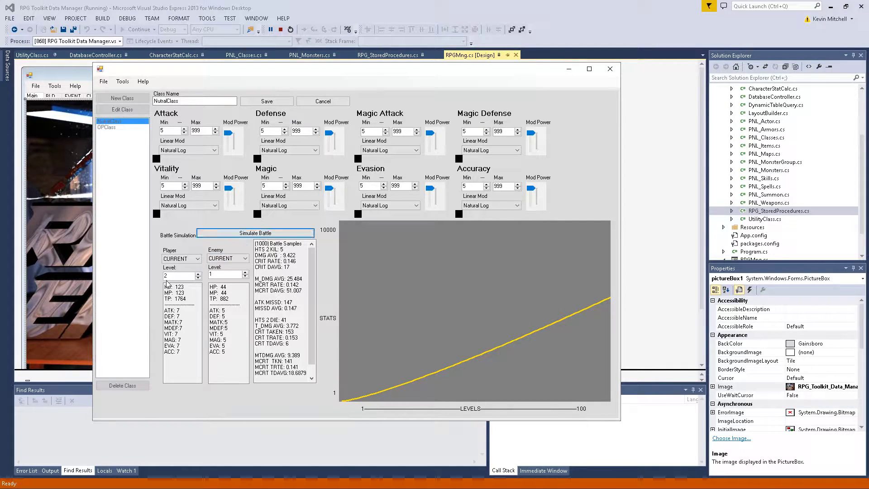
pyautogui.click(197, 278)
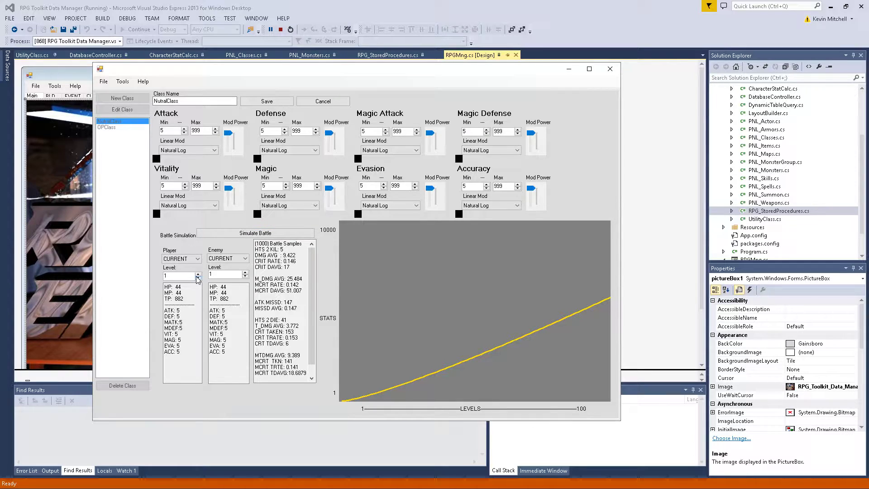
pyautogui.click(185, 275)
pyautogui.click(292, 234)
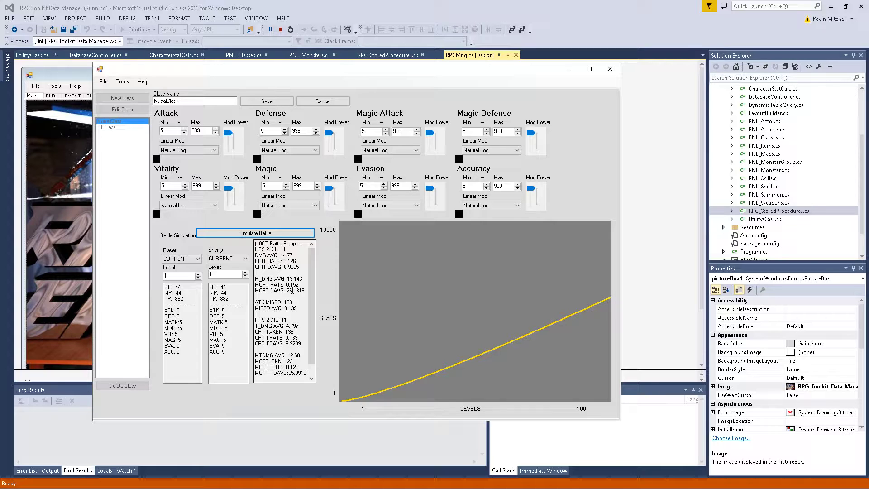
# Cancel the class edits, glance at the Tools editor list, and reopen NutralClass for editing
pyautogui.click(322, 102)
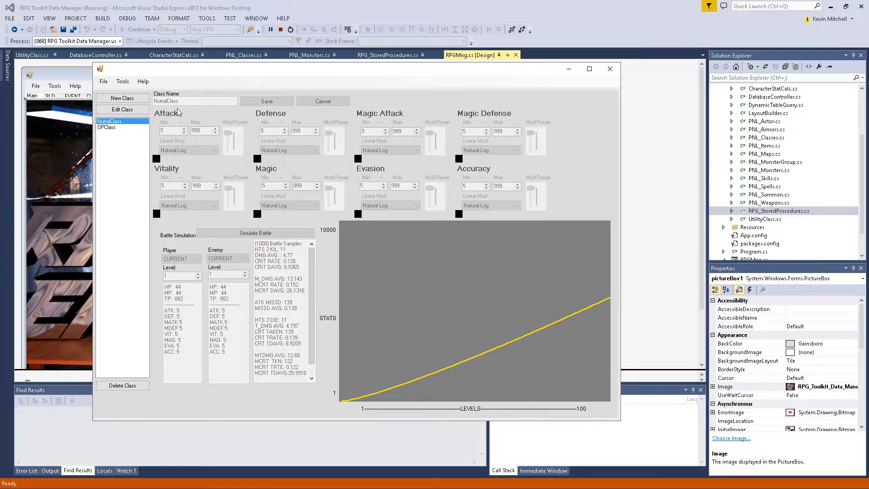
pyautogui.click(122, 82)
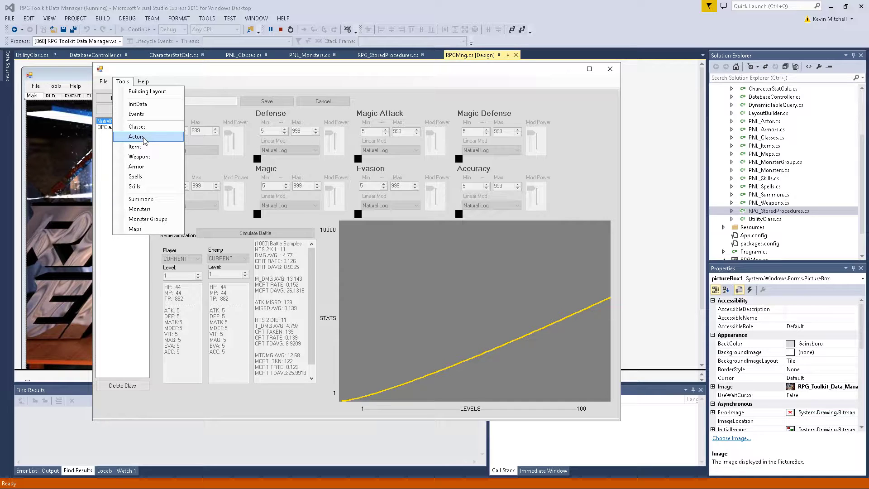
pyautogui.click(137, 126)
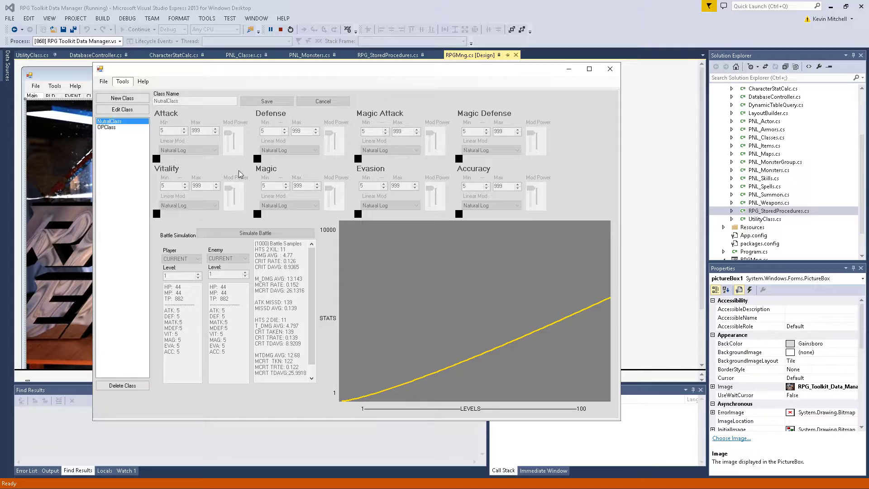
pyautogui.click(130, 109)
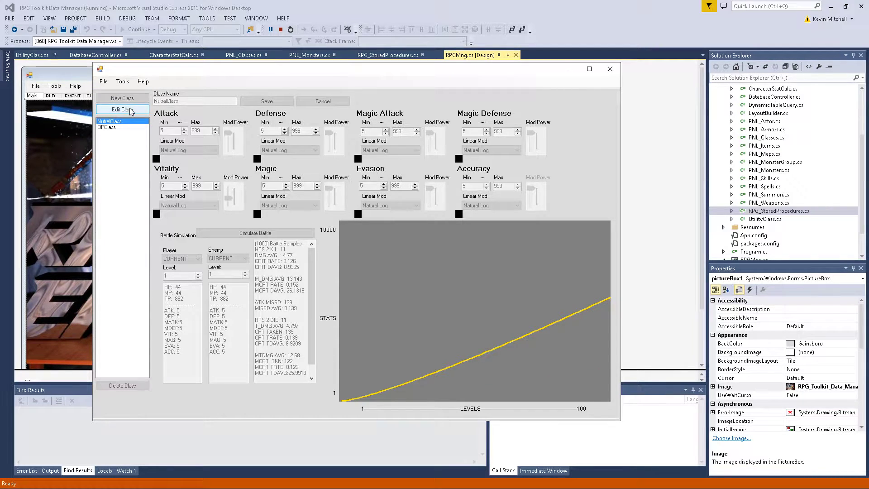
# Highlight the top Battle Samples results to review them
pyautogui.moveTo(257, 243)
pyautogui.mouseDown()
pyautogui.moveTo(298, 380)
pyautogui.moveTo(256, 243)
pyautogui.mouseUp()
pyautogui.click(298, 375)
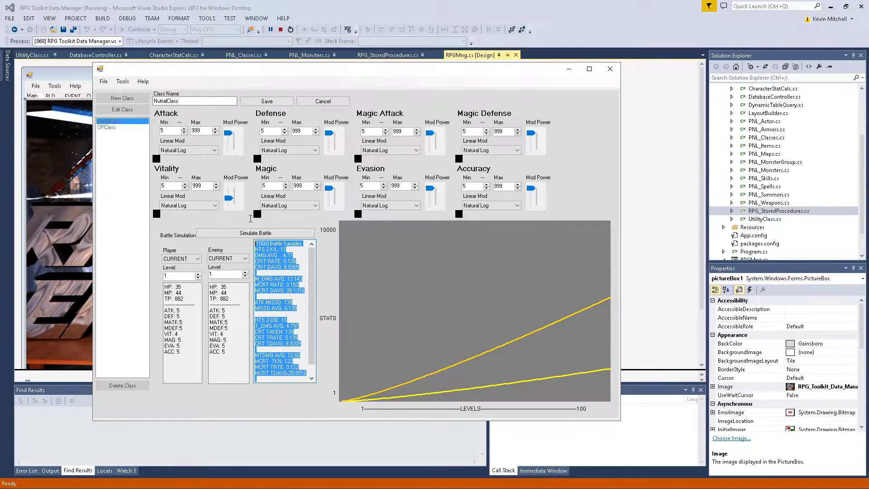
pyautogui.click(266, 254)
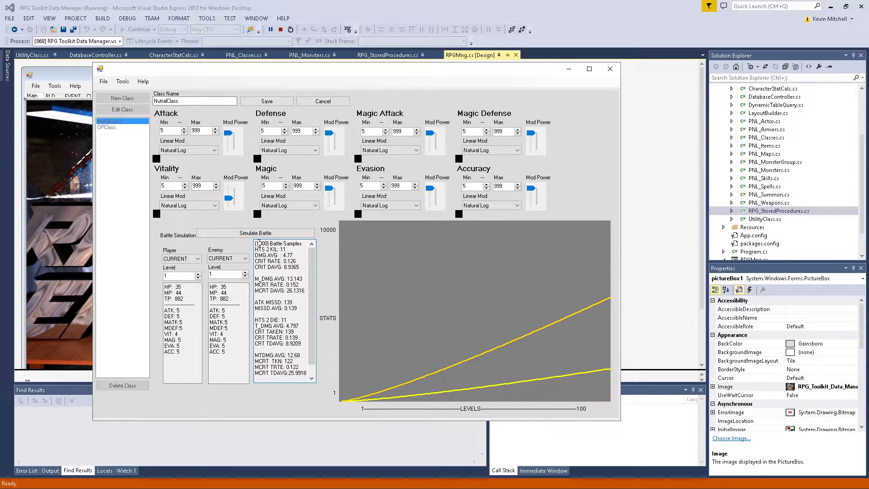
pyautogui.moveTo(259, 242); pyautogui.dragTo(286, 326)
pyautogui.click(287, 326)
# Open CharacterStatCalc.cs and review the DAMAGE and crit-check code, including the commented Def_Mod line
pyautogui.doubleClick(774, 89)
pyautogui.click(466, 209)
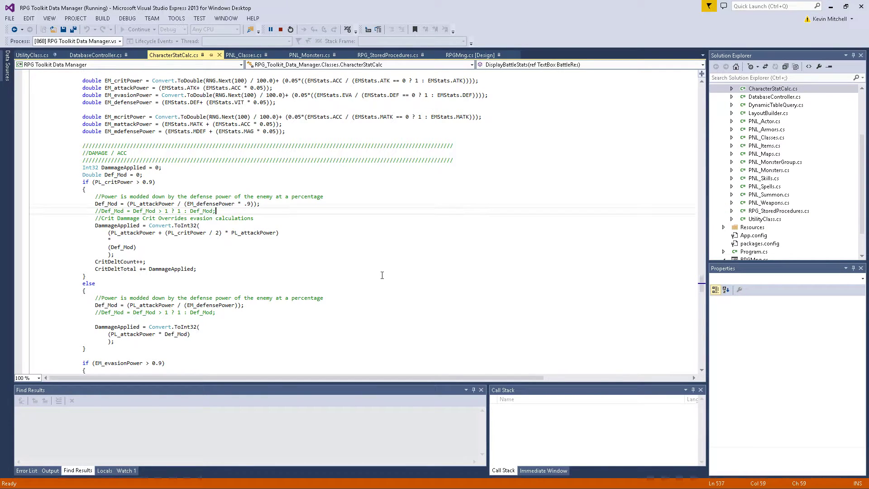
pyautogui.scroll(5, 402, 270)
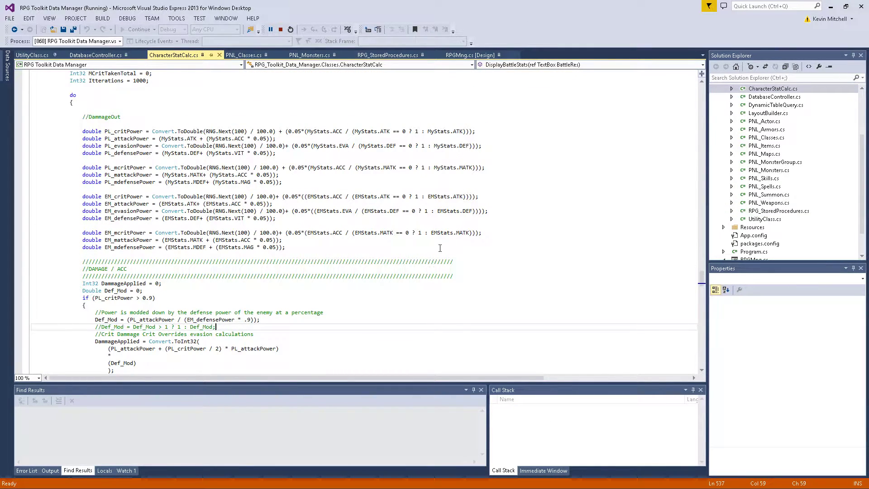
pyautogui.scroll(-3, 444, 248)
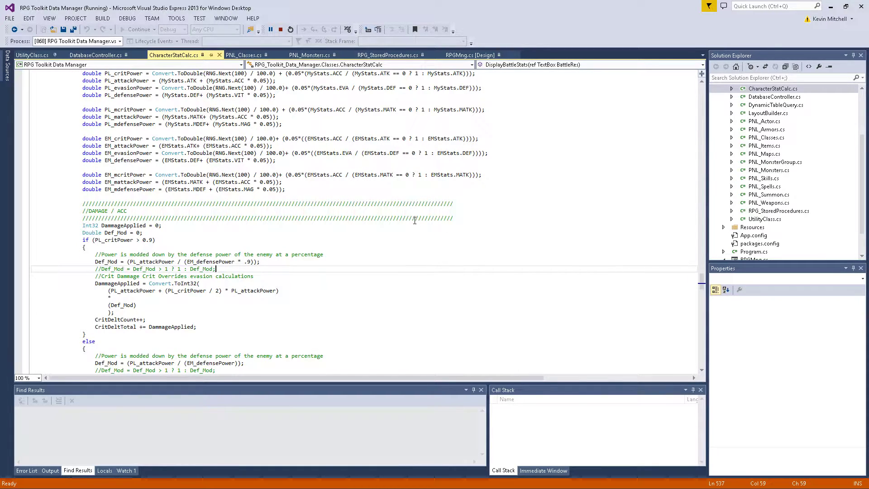
pyautogui.moveTo(421, 239); pyautogui.dragTo(443, 197)
pyautogui.click(445, 197)
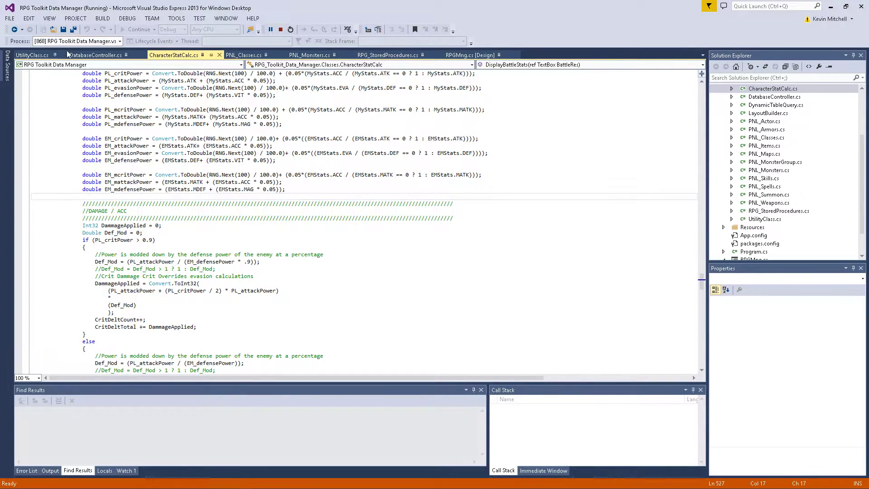
# Return to the running Data Manager and switch to the Actors editor
pyautogui.hotkey('alt', 'Tab')
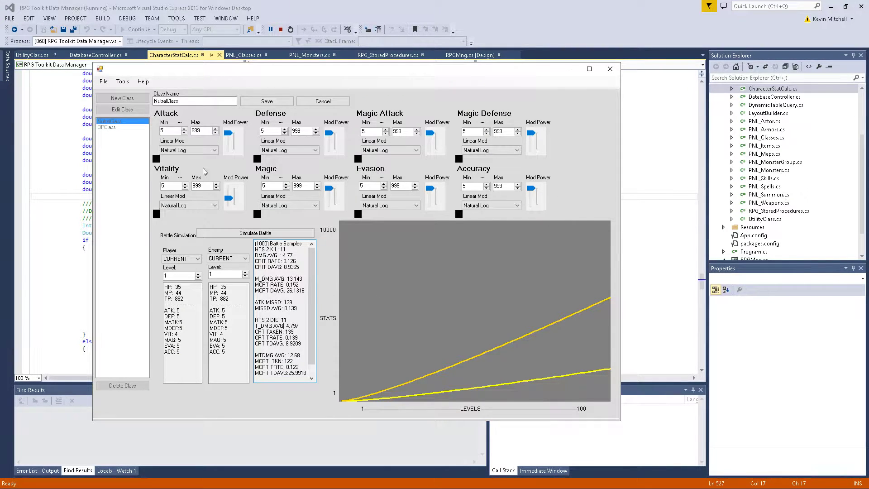
pyautogui.click(122, 81)
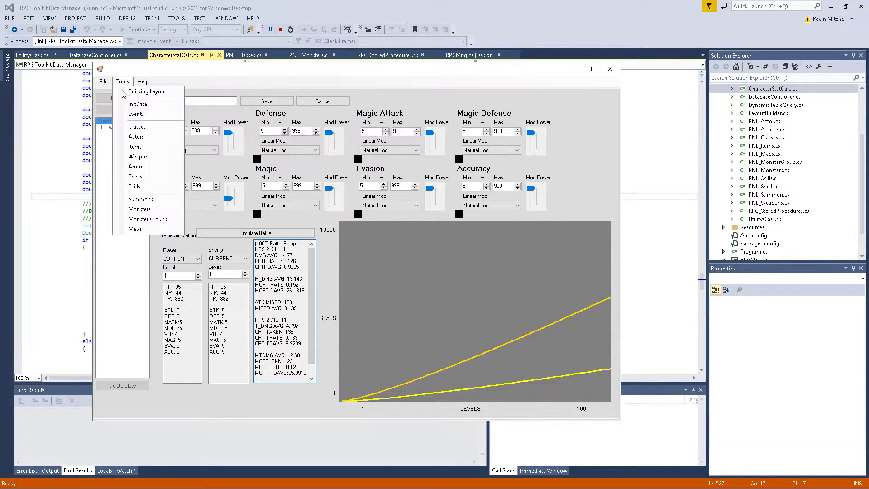
pyautogui.click(145, 138)
# Edit the level-1 Bio-Human NutralClass actor and point out its Animation Link path
pyautogui.click(122, 109)
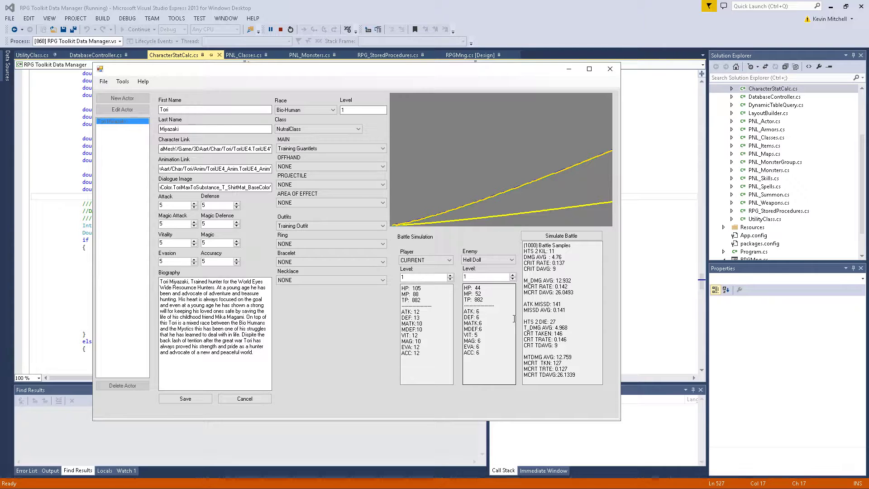
pyautogui.moveTo(174, 168); pyautogui.dragTo(8, 170)
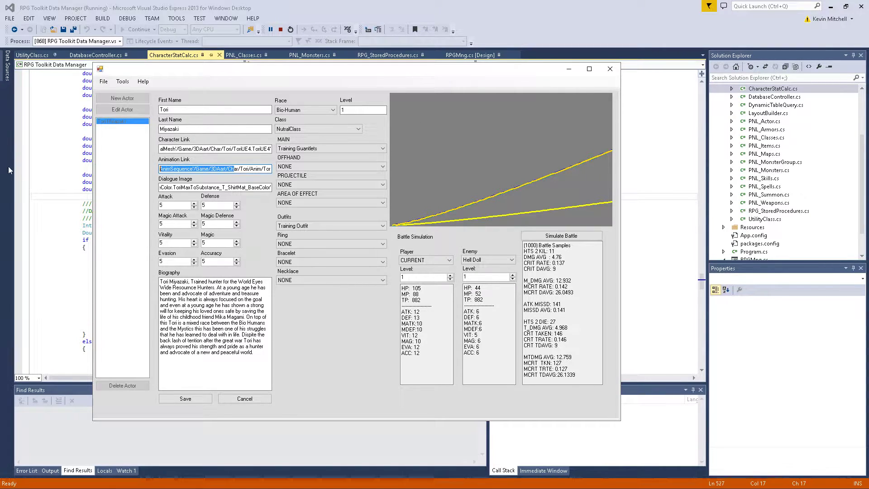
pyautogui.click(219, 169)
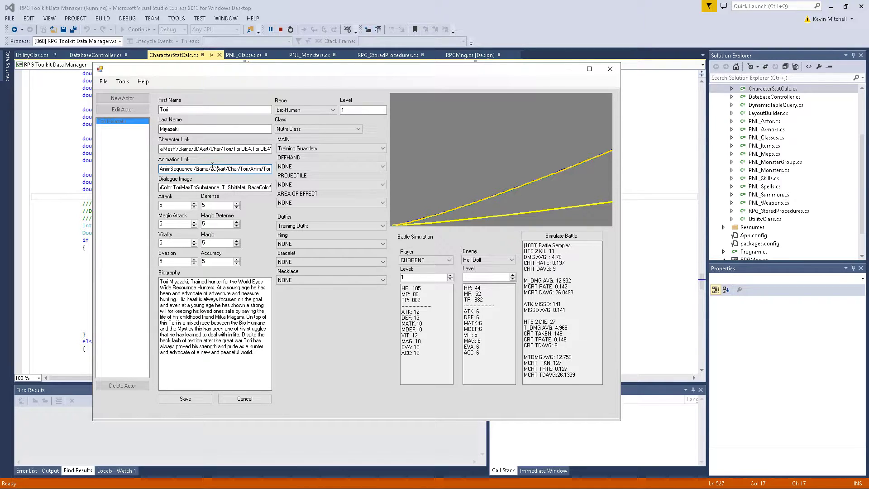
# Remove the actor's main weapon, then re-equip Training Guantlets
pyautogui.click(346, 149)
pyautogui.click(334, 157)
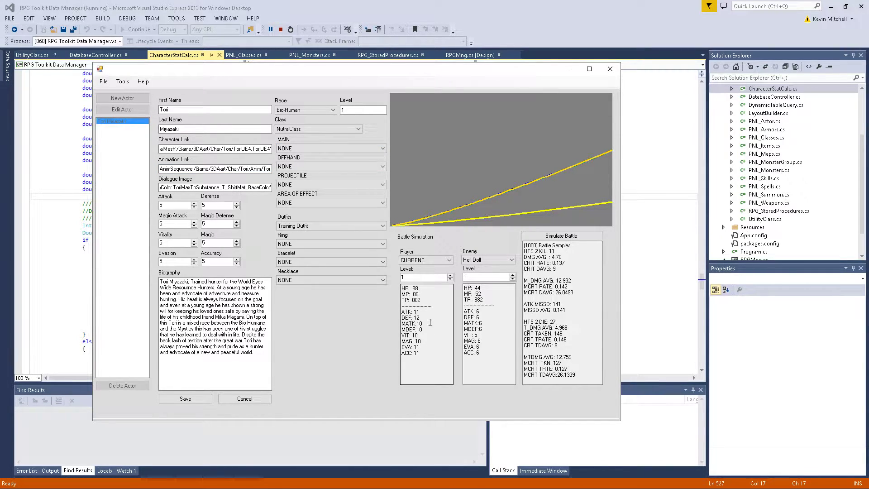
pyautogui.click(324, 149)
pyautogui.click(320, 162)
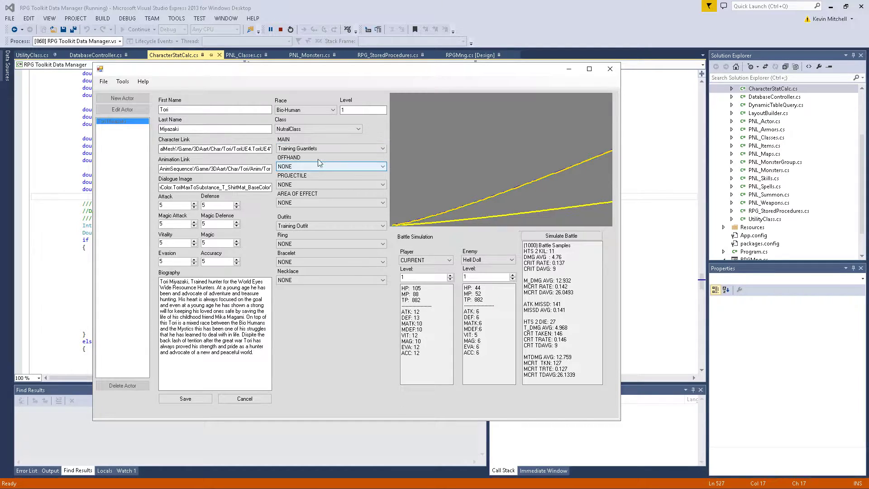
# Try OPClass with Ashes To Dust, then revert to NutralClass with Training Guantlets
pyautogui.click(323, 132)
pyautogui.click(311, 148)
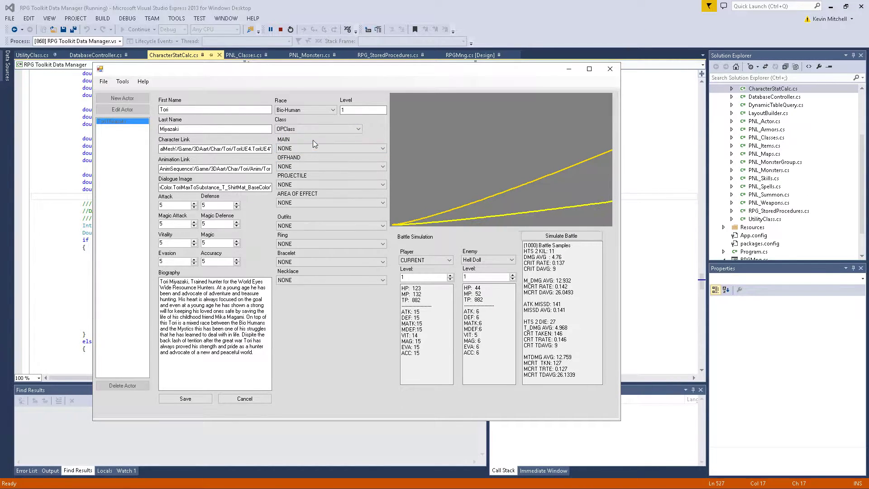
pyautogui.click(311, 148)
pyautogui.click(308, 162)
pyautogui.click(312, 130)
pyautogui.click(308, 143)
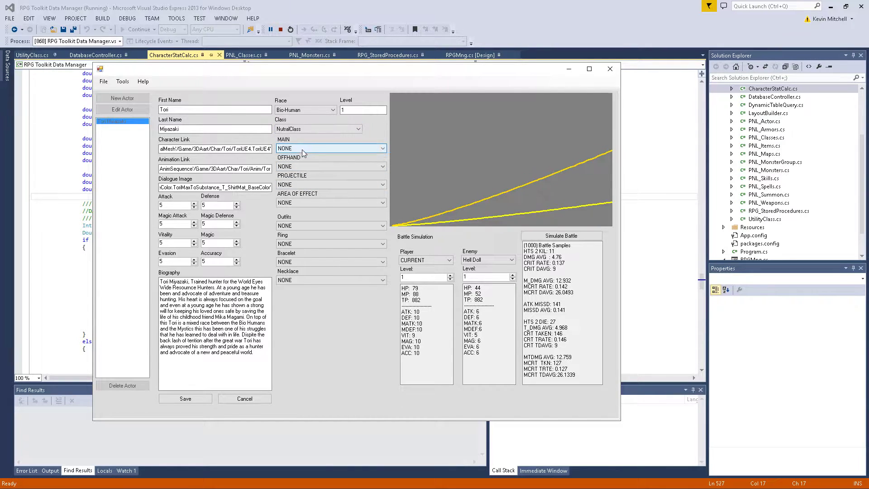
pyautogui.click(304, 150)
pyautogui.click(303, 163)
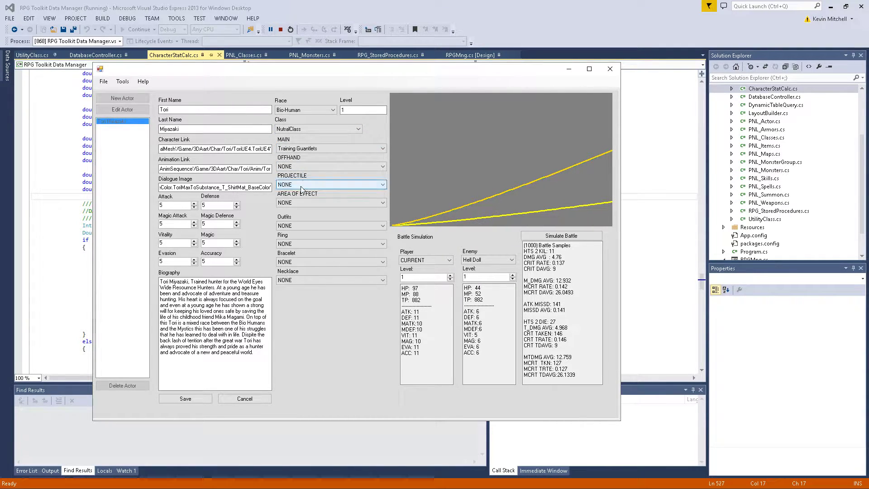
# Equip the Training Outfit and rerun the battle simulation
pyautogui.click(296, 225)
pyautogui.click(297, 239)
pyautogui.click(493, 322)
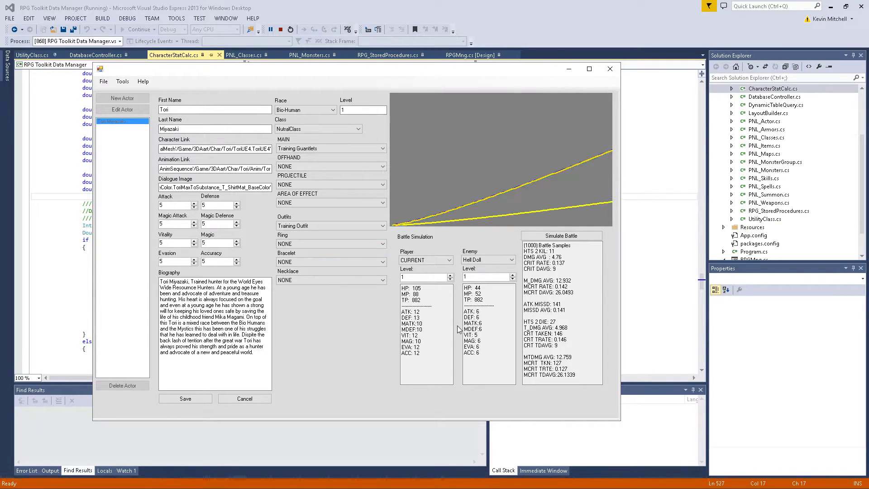
pyautogui.click(566, 236)
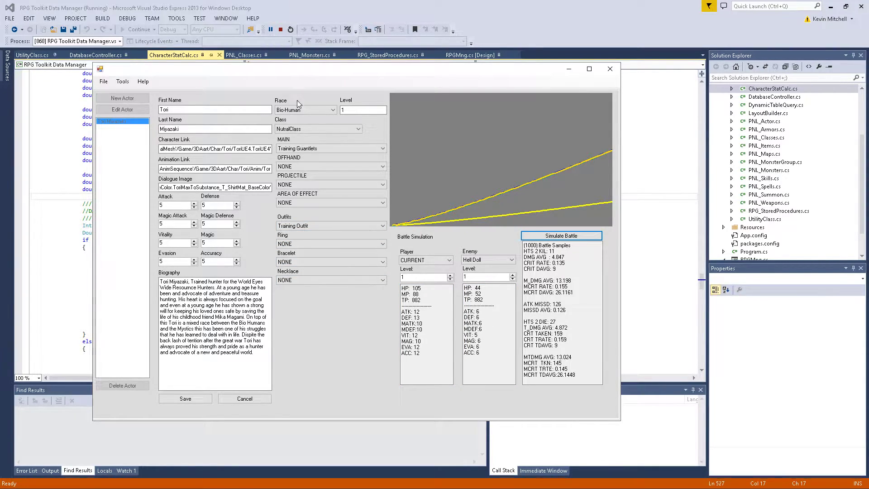
# Raise Player Level to 10, simulate twice against Hell Doll, then cancel the actor edits
pyautogui.click(449, 275)
pyautogui.click(449, 274)
pyautogui.click(450, 275)
pyautogui.click(450, 275)
pyautogui.click(449, 275)
pyautogui.click(450, 275)
pyautogui.click(449, 275)
pyautogui.click(450, 274)
pyautogui.click(449, 274)
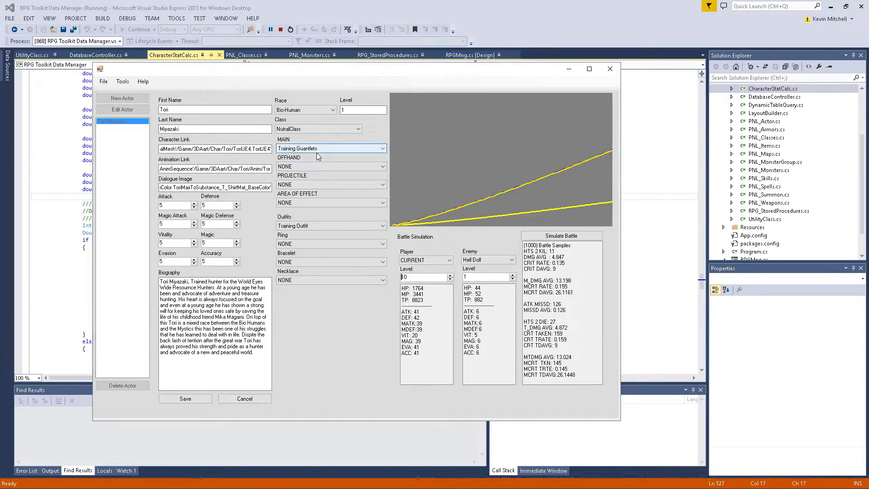
pyautogui.click(552, 236)
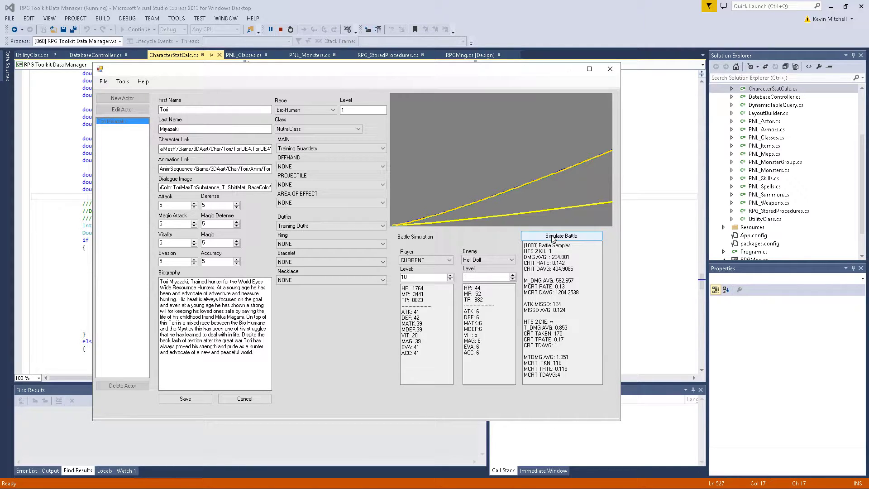
pyautogui.click(552, 236)
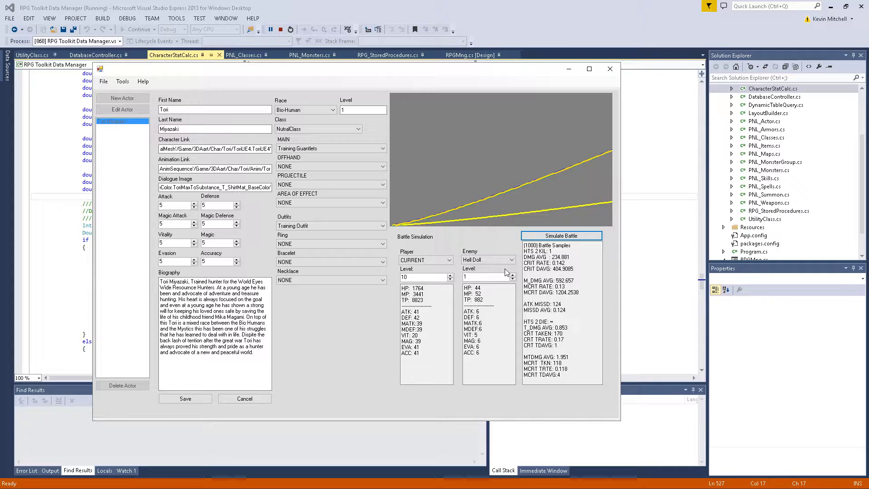
pyautogui.click(255, 401)
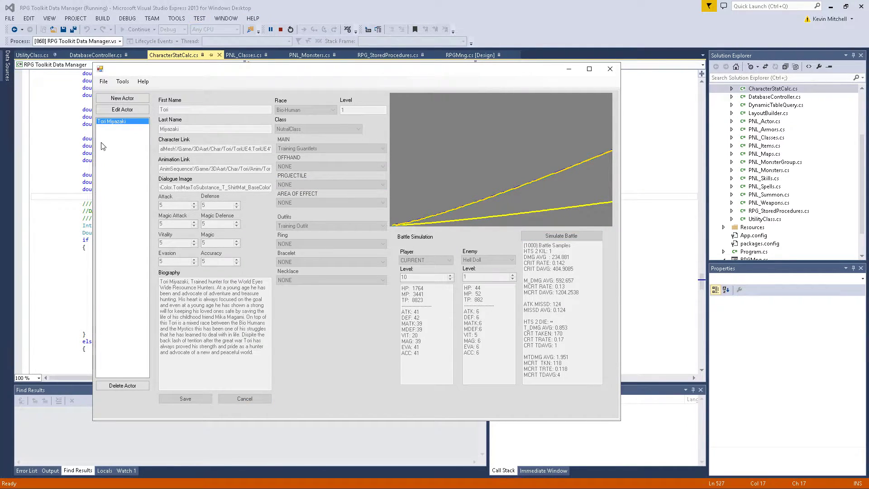
# Switch to the Items editor, edit Healing Goo, and view its Animation Usage Name choices
pyautogui.click(122, 82)
pyautogui.click(131, 146)
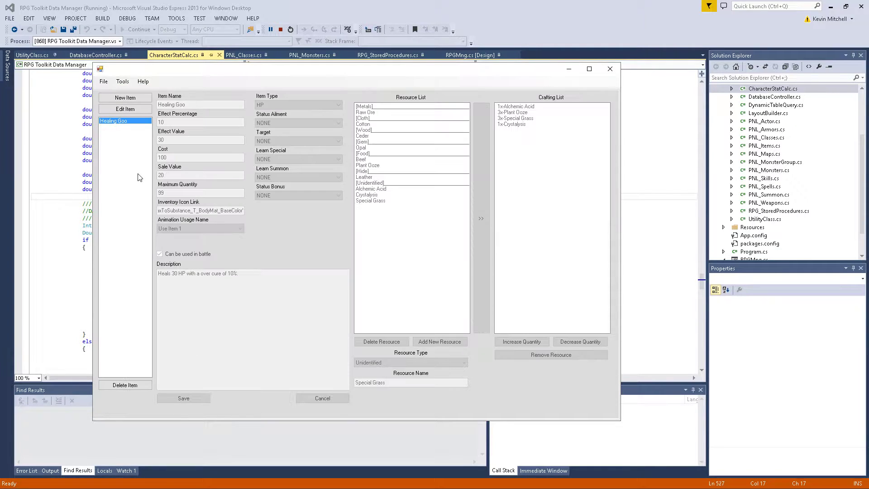
pyautogui.click(125, 110)
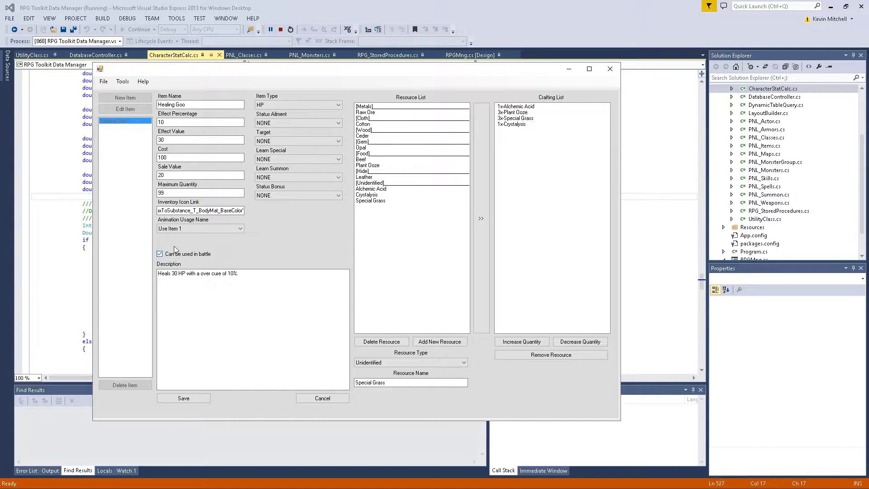
pyautogui.click(194, 228)
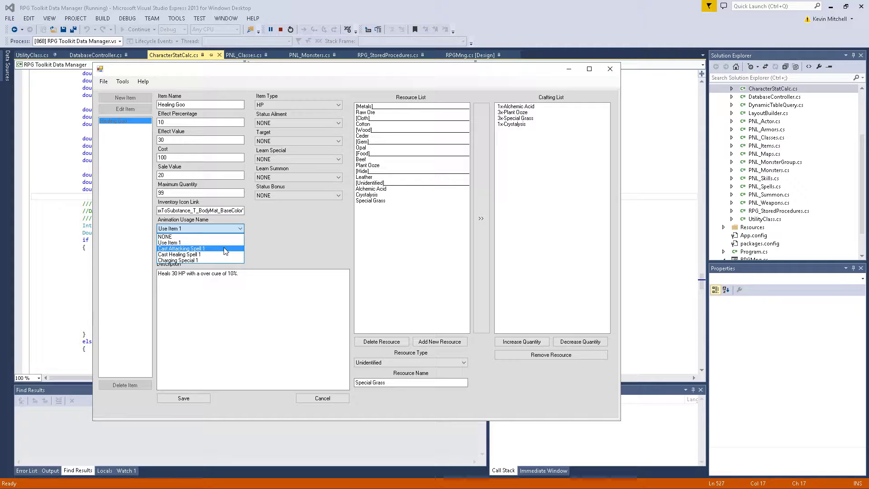
pyautogui.click(270, 231)
pyautogui.click(314, 106)
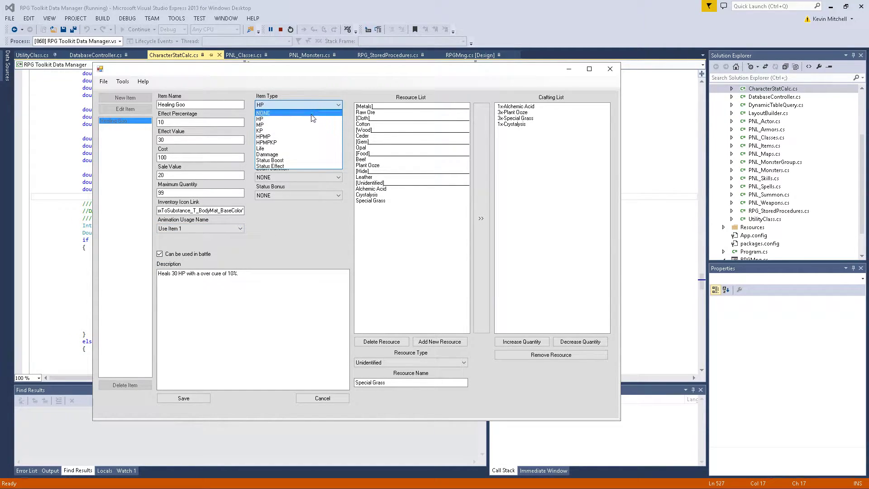
pyautogui.click(301, 160)
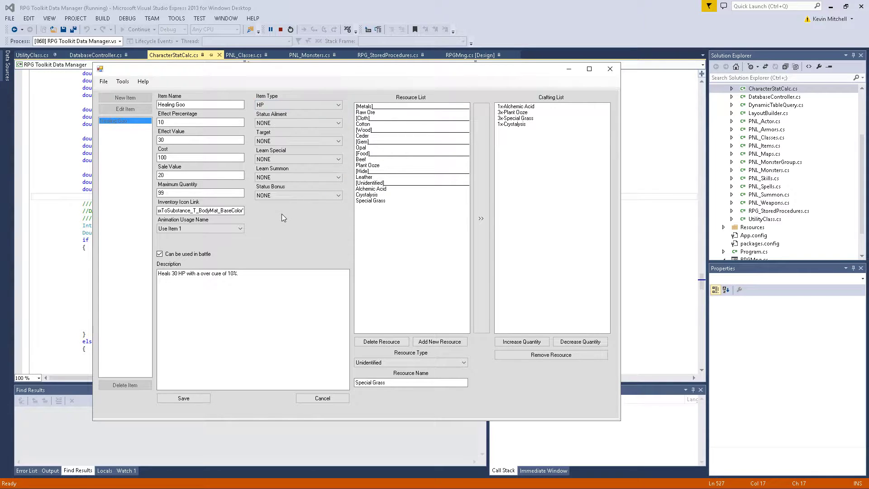
pyautogui.click(277, 125)
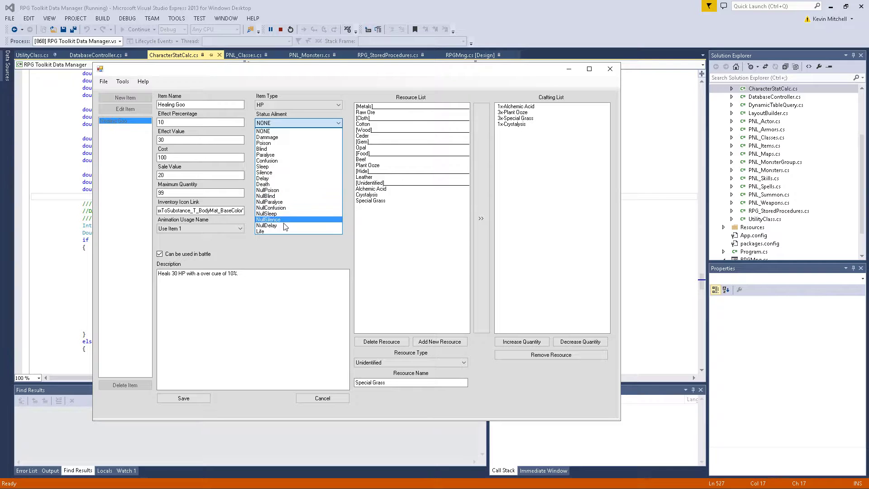
pyautogui.click(270, 243)
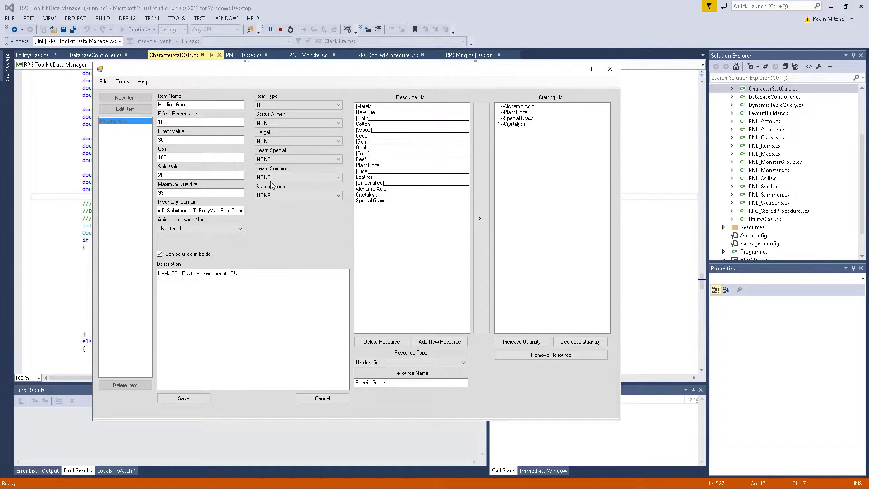
pyautogui.click(287, 140)
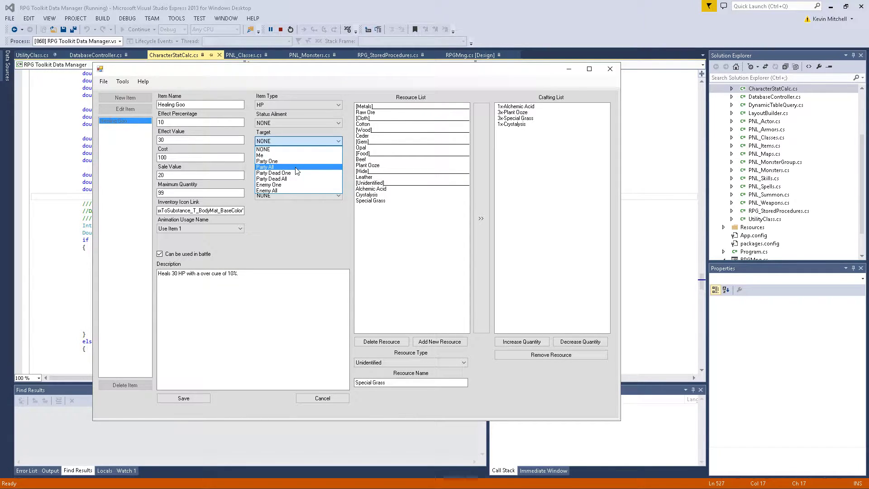
pyautogui.click(294, 219)
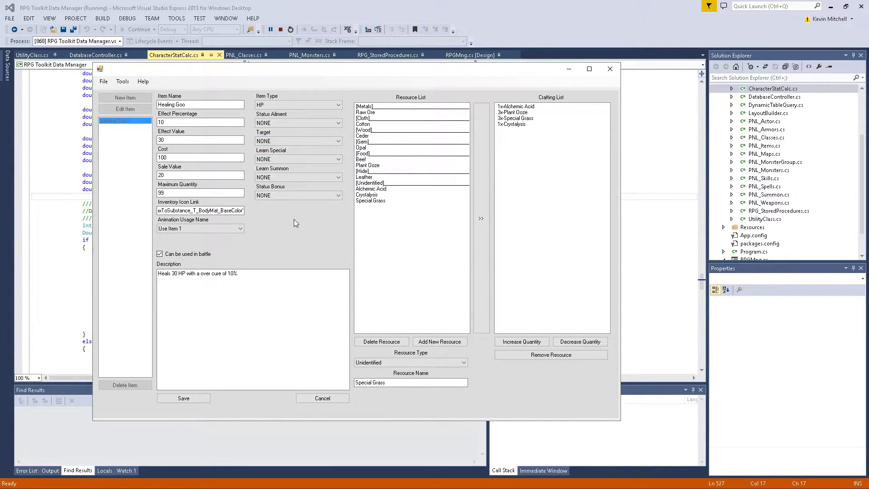
pyautogui.click(300, 159)
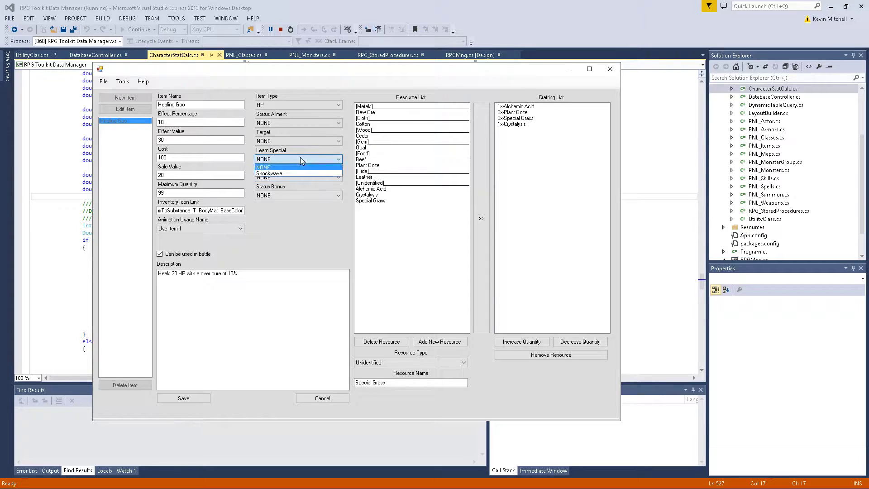
pyautogui.click(284, 187)
pyautogui.click(281, 176)
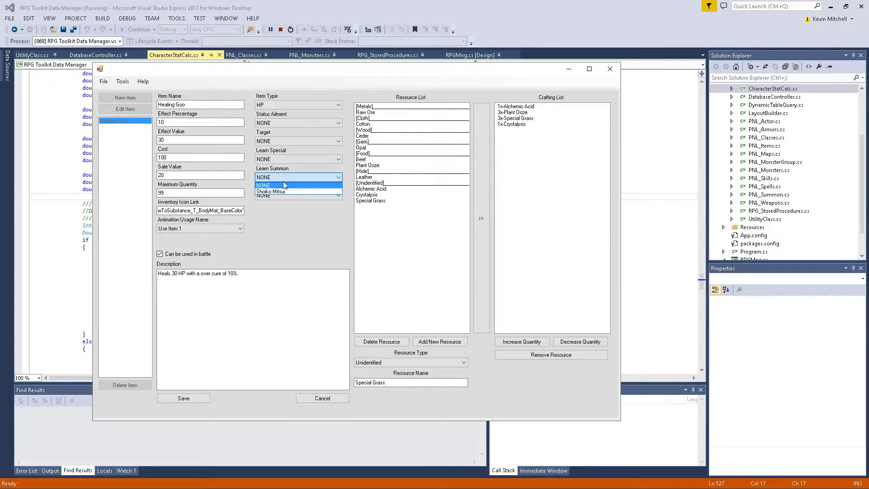
pyautogui.click(283, 185)
pyautogui.click(284, 196)
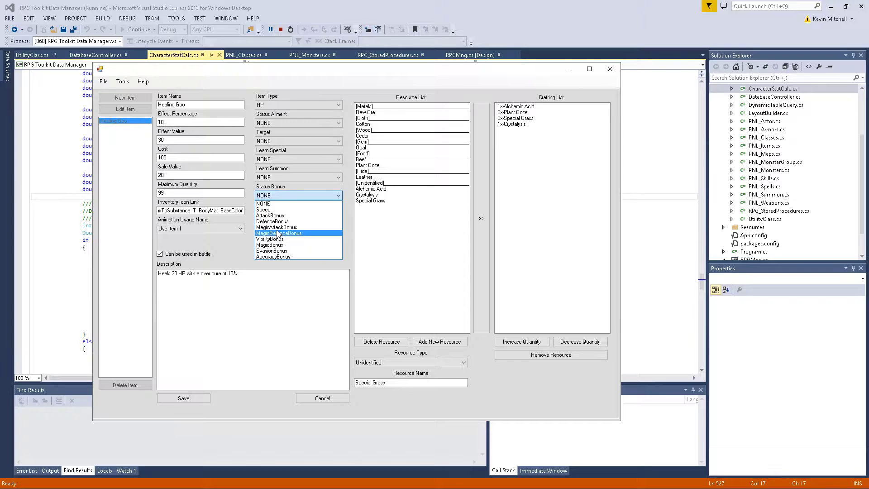
pyautogui.click(244, 251)
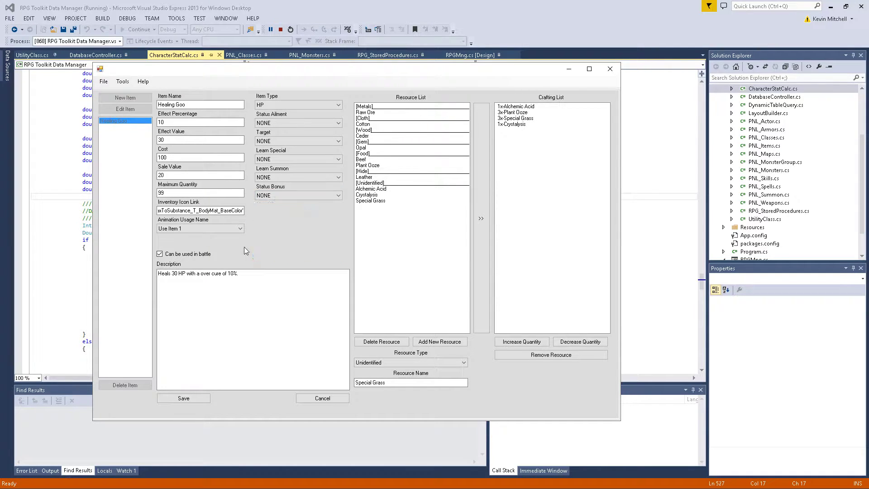
# Review Healing Goo's description and keep its resource type as Unidentified
pyautogui.click(301, 304)
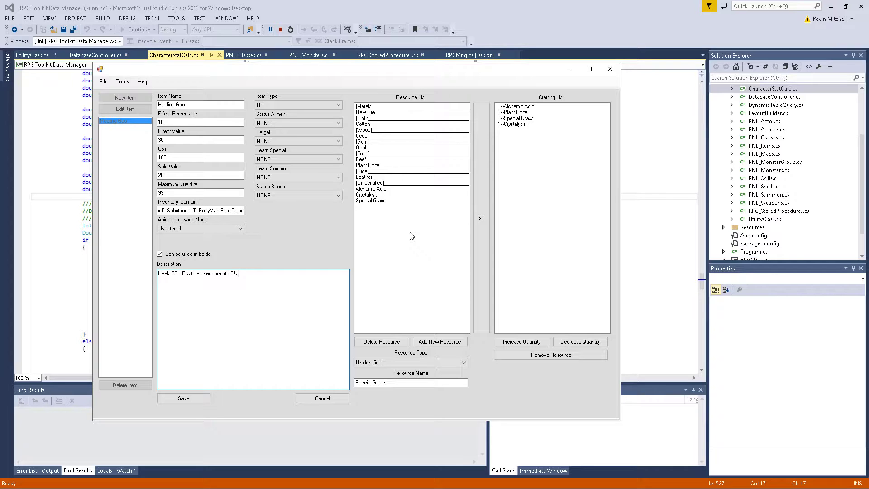
pyautogui.click(428, 364)
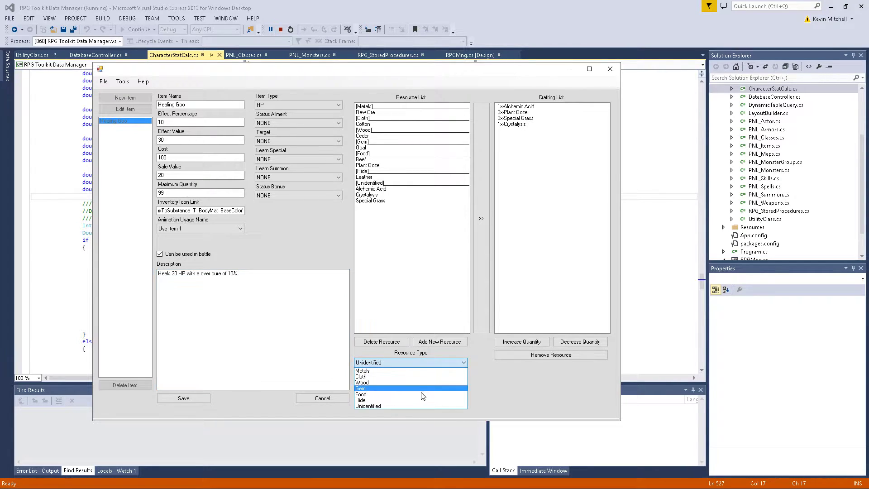
pyautogui.click(512, 387)
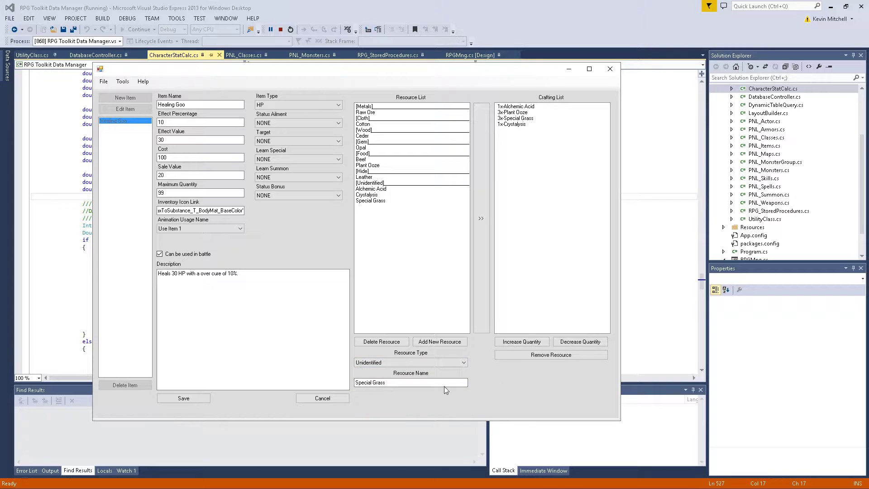
# Set Alchemic Acid to 2 in the recipe, keep Special Grass at 3, and save Healing Goo
pyautogui.doubleClick(526, 108)
pyautogui.doubleClick(525, 108)
pyautogui.click(525, 108)
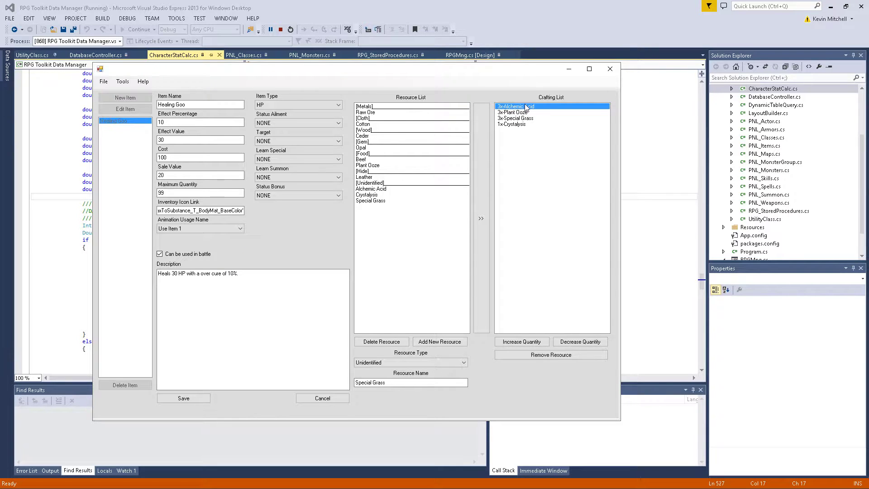
pyautogui.rightClick(525, 107)
pyautogui.rightClick(523, 119)
pyautogui.doubleClick(523, 119)
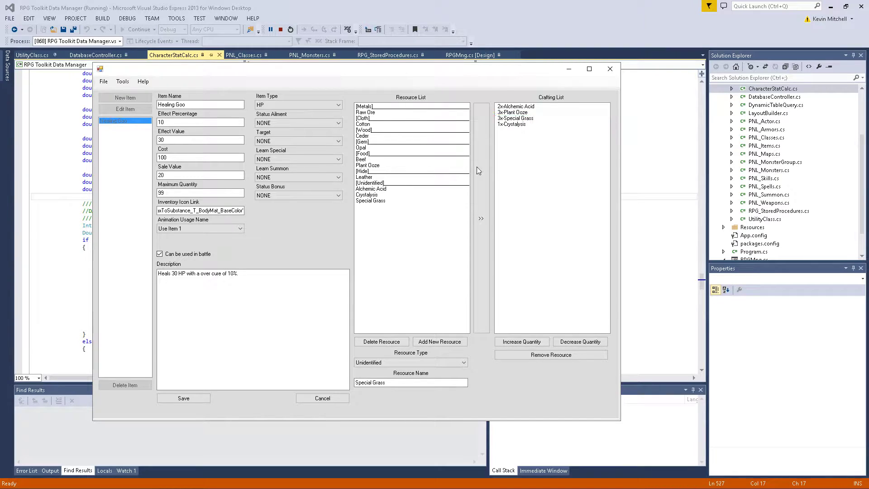
pyautogui.click(183, 398)
# Switch to the Weapons editor and start editing Training Gauntlets
pyautogui.click(124, 83)
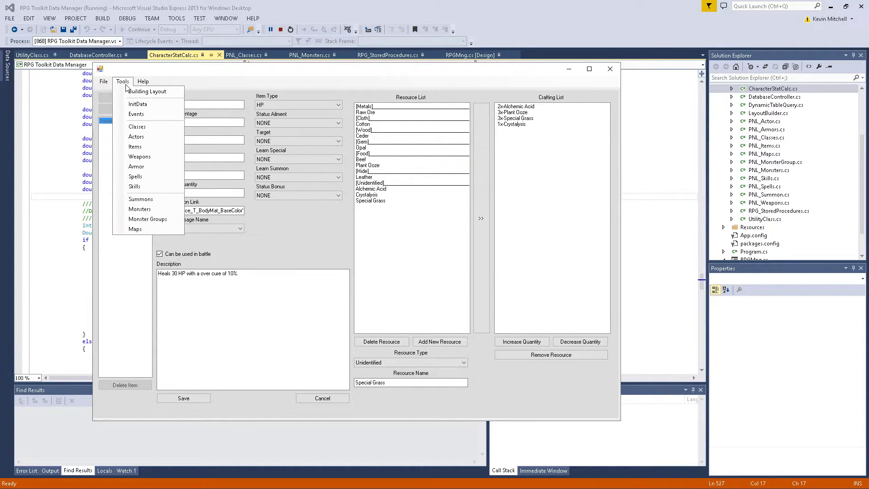
pyautogui.click(152, 157)
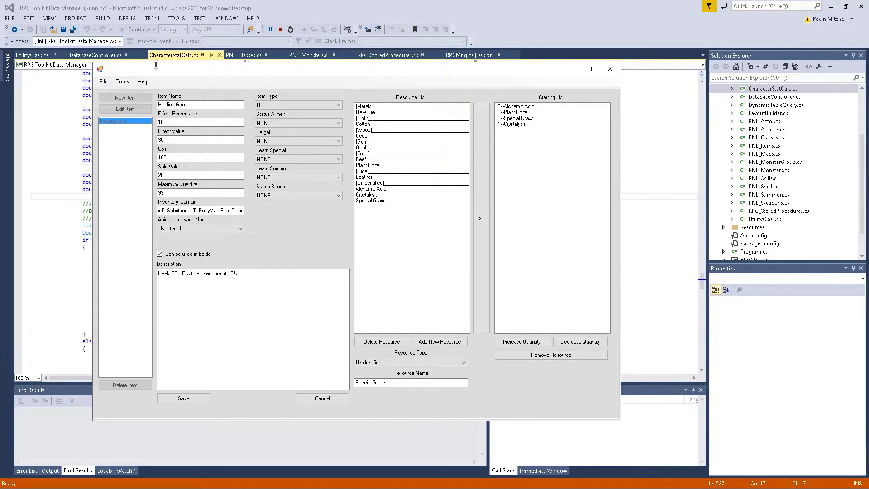
pyautogui.click(122, 82)
pyautogui.moveTo(143, 82)
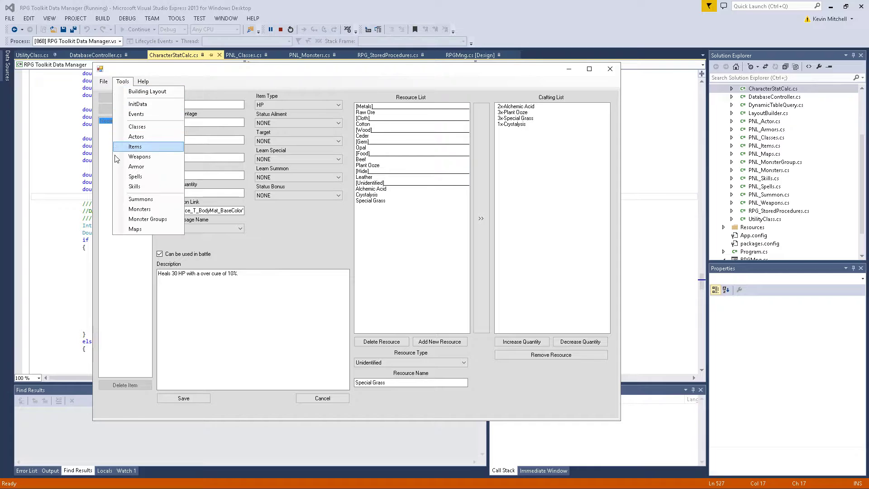
pyautogui.click(148, 156)
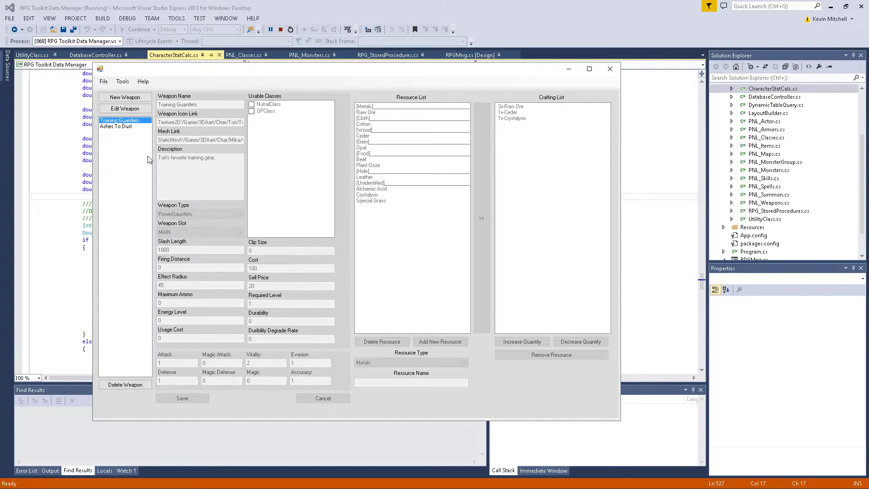
pyautogui.click(130, 109)
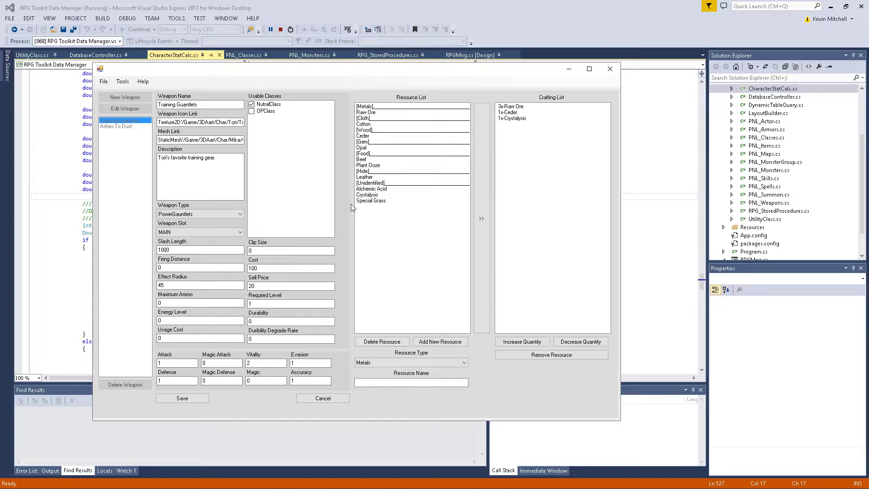
# Keep weapon type PowerGauntlets and slot MAIN, and pick the NutralClass usable class
pyautogui.click(208, 214)
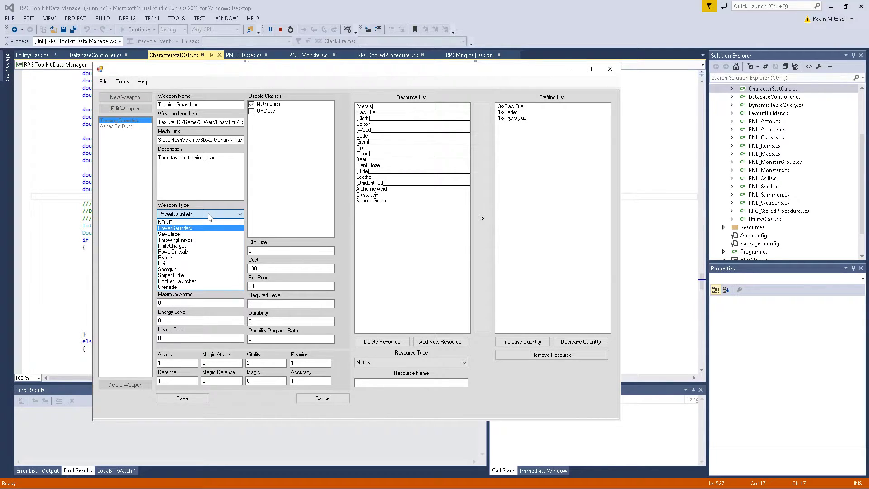
pyautogui.click(208, 214)
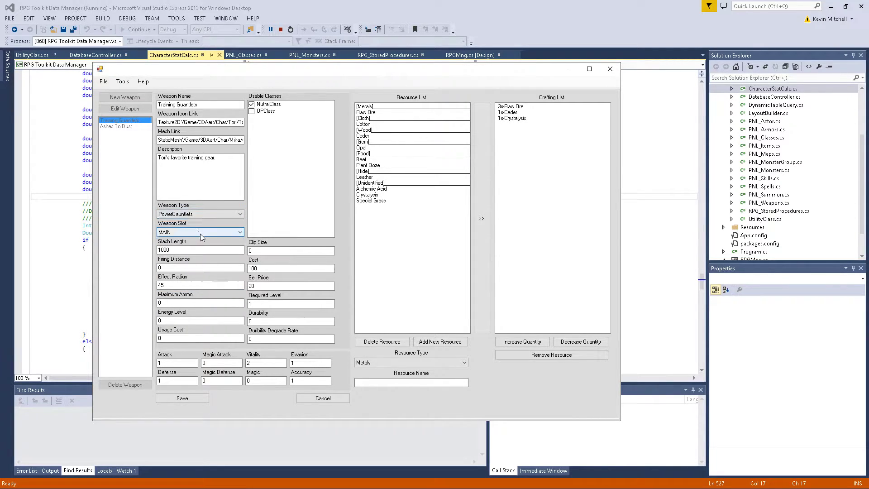
pyautogui.click(202, 232)
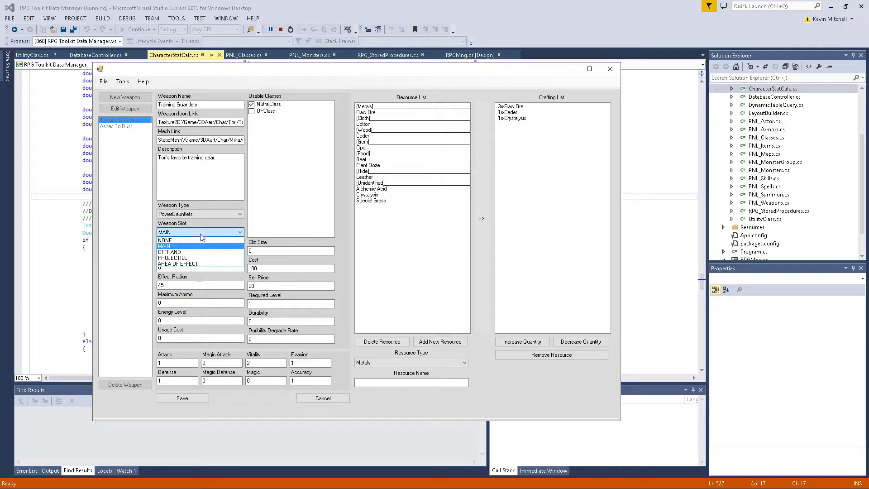
pyautogui.click(200, 235)
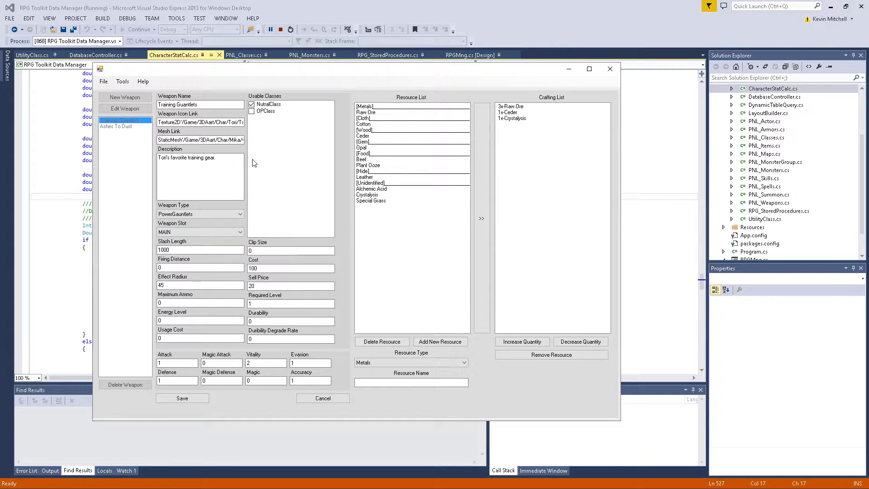
pyautogui.click(268, 104)
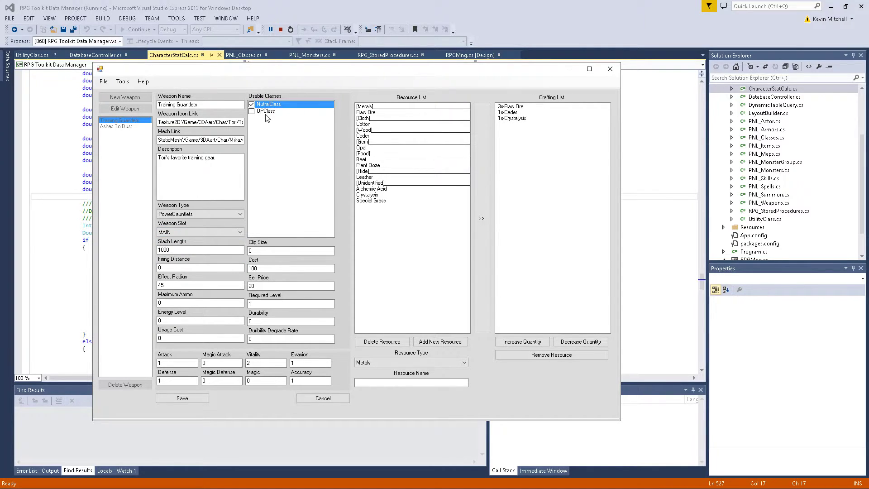
# Inspect the weapon's icon link, StaticMesh link, description and Accuracy fields
pyautogui.click(182, 121)
pyautogui.moveTo(182, 121); pyautogui.dragTo(187, 122)
pyautogui.doubleClick(170, 140)
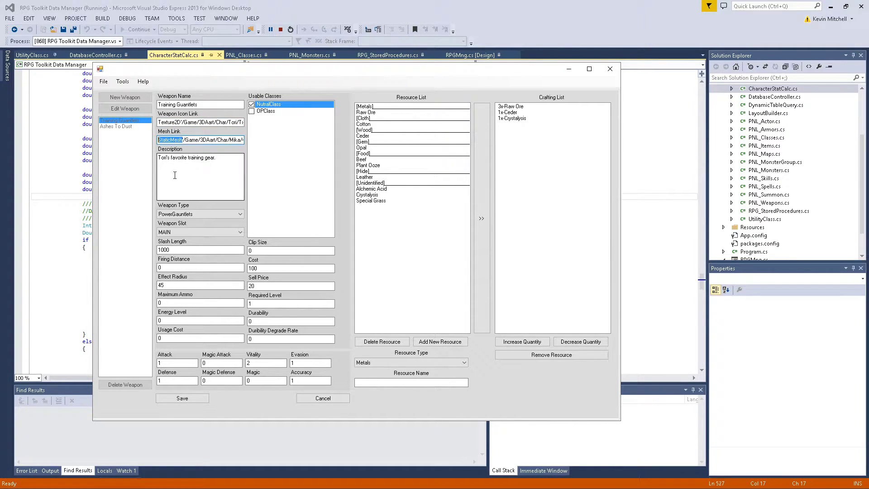
pyautogui.click(228, 160)
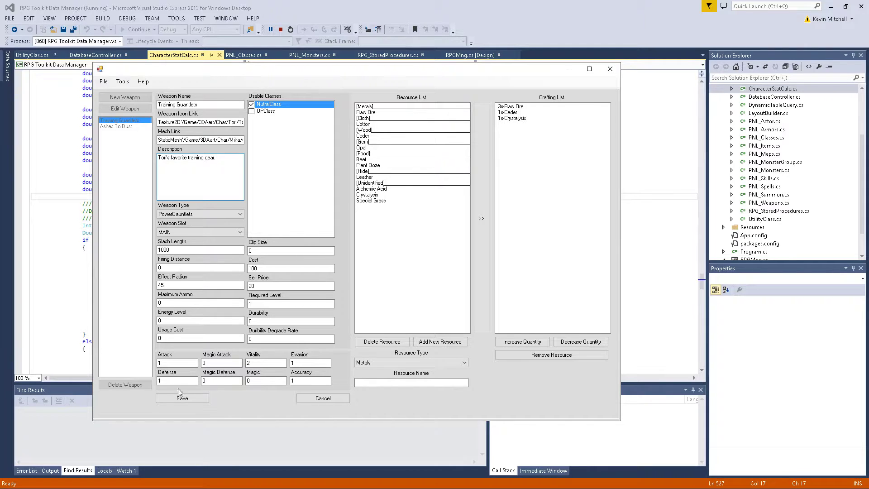
pyautogui.click(309, 380)
# Discard the Training Gauntlets edits and start editing Training Outfit in the Armor editor
pyautogui.click(329, 397)
pyautogui.click(122, 81)
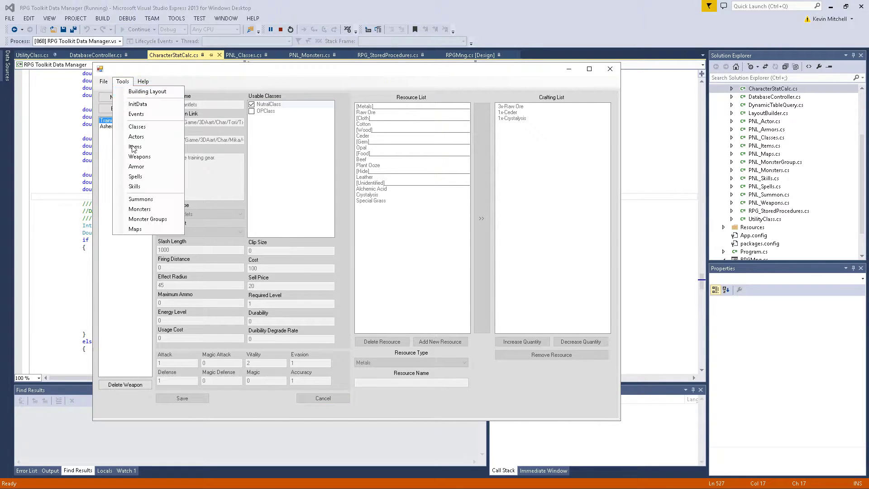
pyautogui.click(150, 166)
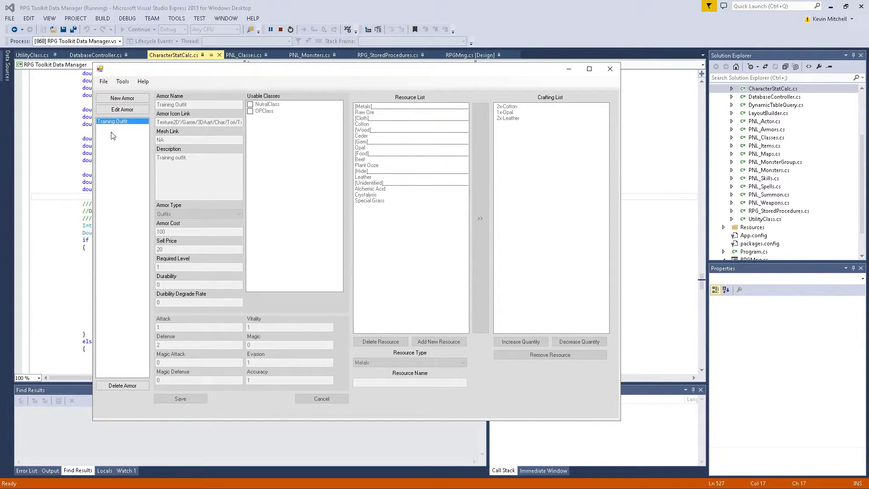
pyautogui.click(125, 110)
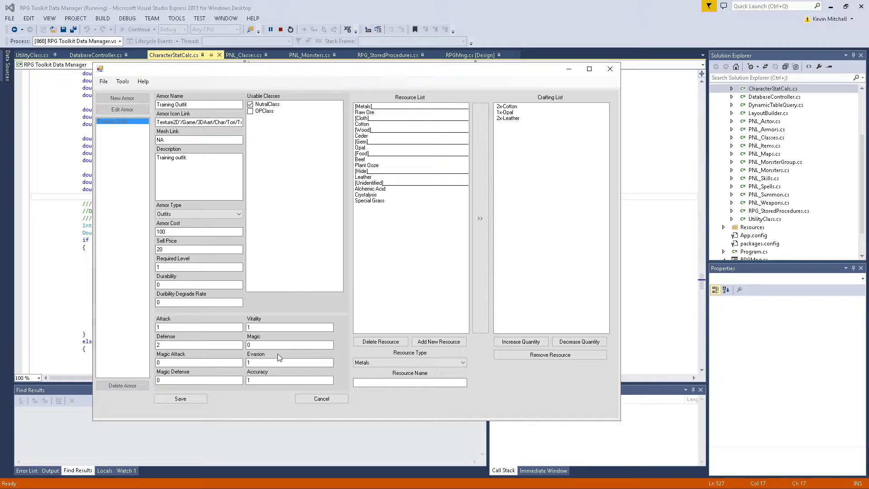
# Inspect Training Outfit's Magic and Evasion values, then discard the armor edits
pyautogui.click(261, 346)
pyautogui.press('Tab')
pyautogui.click(266, 365)
pyautogui.click(322, 398)
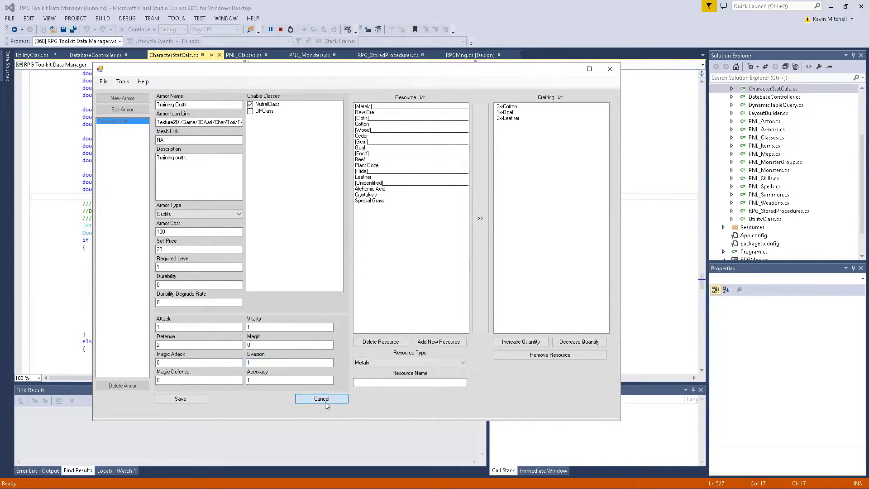
# Switch to the Spells editor and start editing Earth Splitter
pyautogui.click(123, 83)
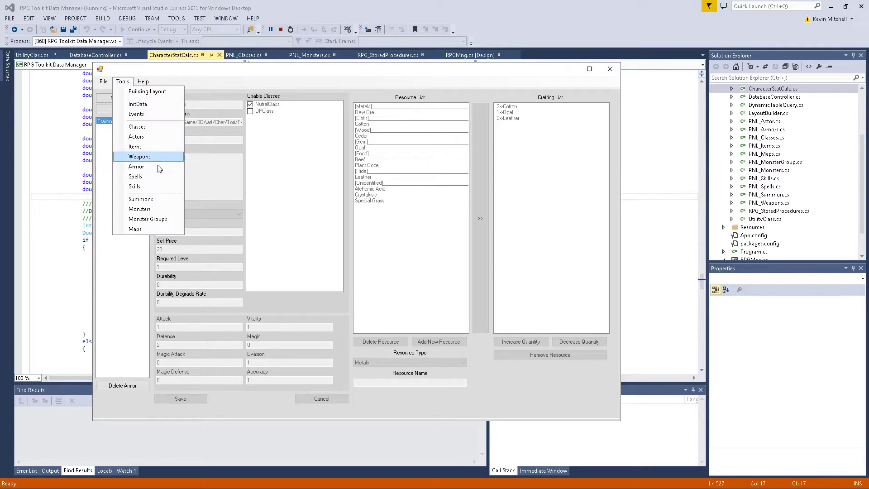
pyautogui.click(135, 176)
pyautogui.click(134, 109)
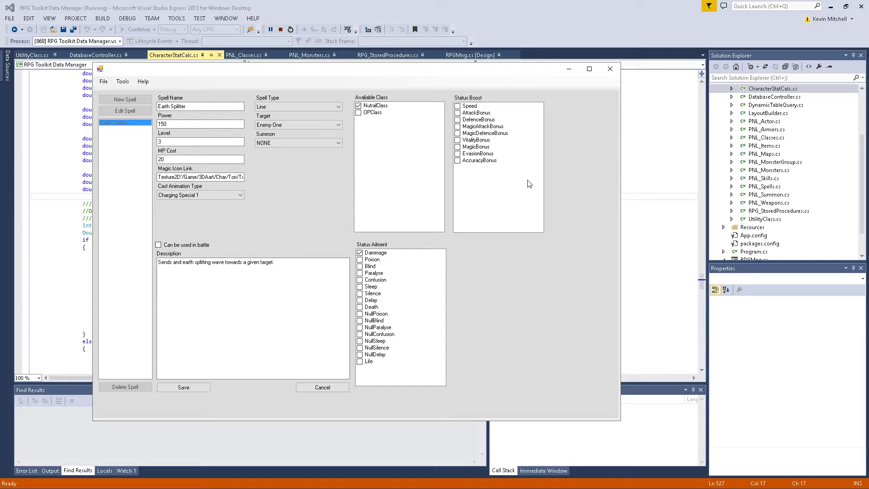
# Set Earth Splitter's spell type to At Target and keep Enemy One as its target
pyautogui.click(286, 105)
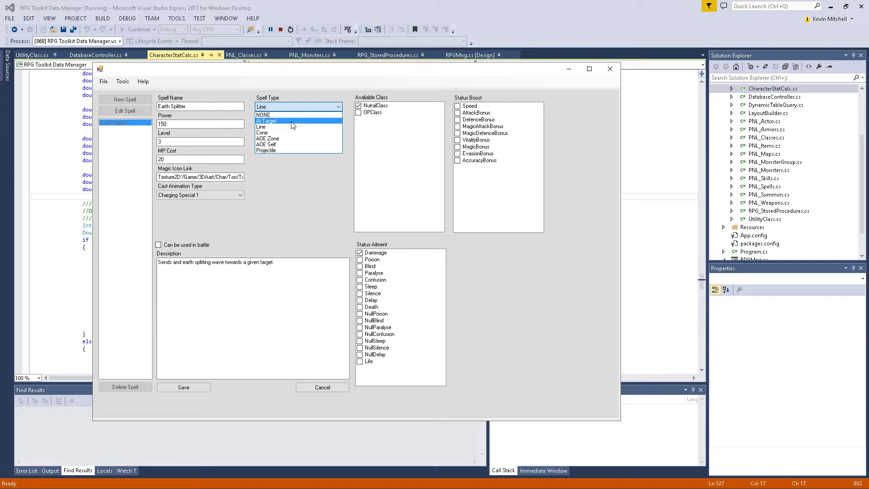
pyautogui.click(291, 121)
pyautogui.click(302, 109)
pyautogui.click(301, 108)
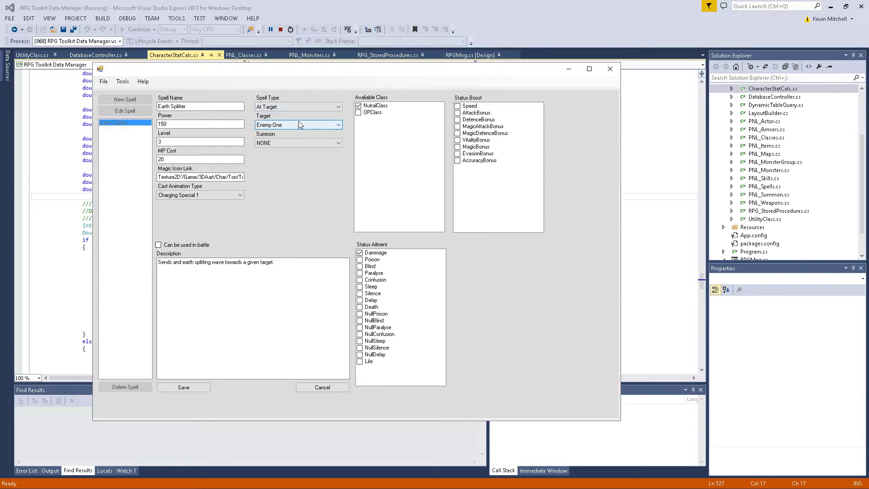
pyautogui.click(298, 124)
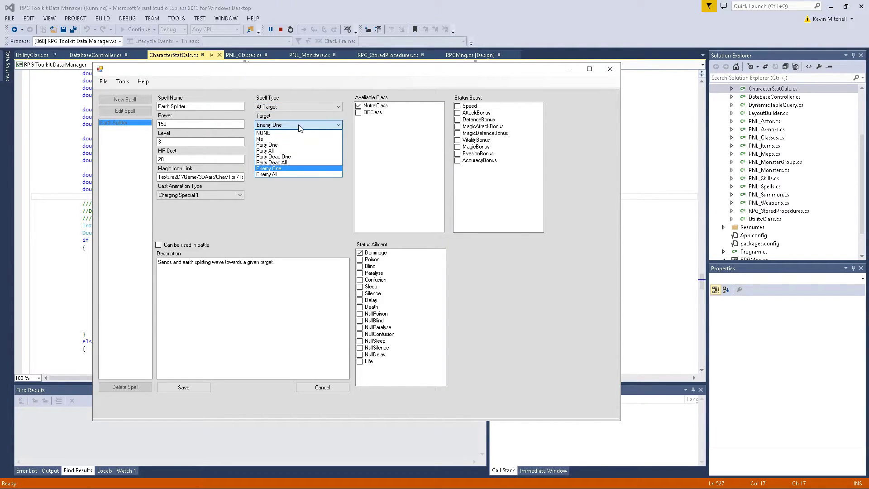
pyautogui.click(298, 128)
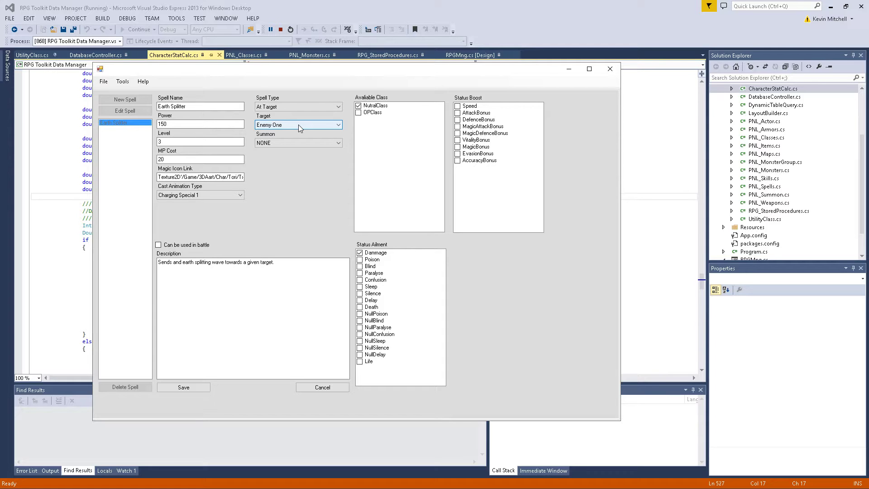
pyautogui.click(297, 124)
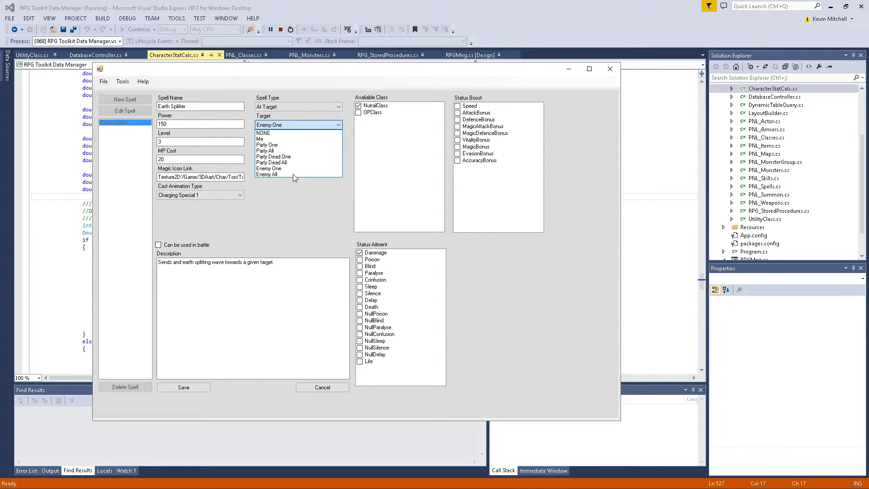
pyautogui.click(270, 197)
# Leave Earth Splitter without a summon and discard its changes
pyautogui.click(287, 141)
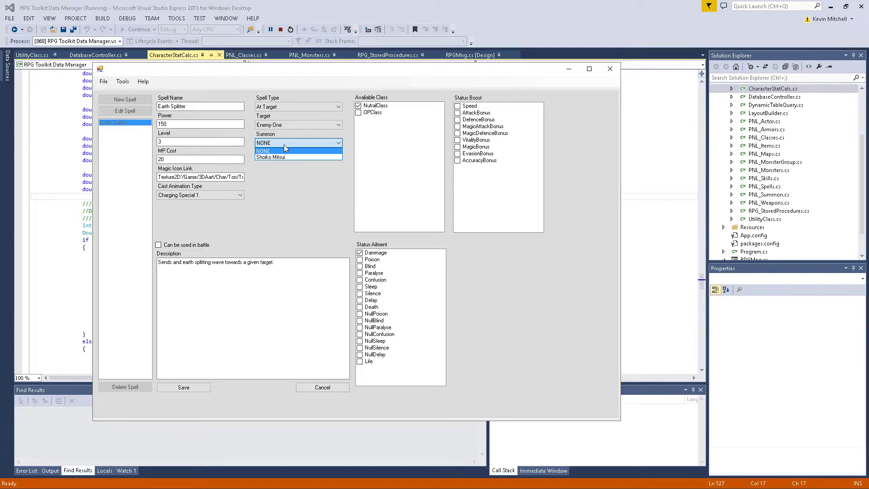
pyautogui.click(284, 145)
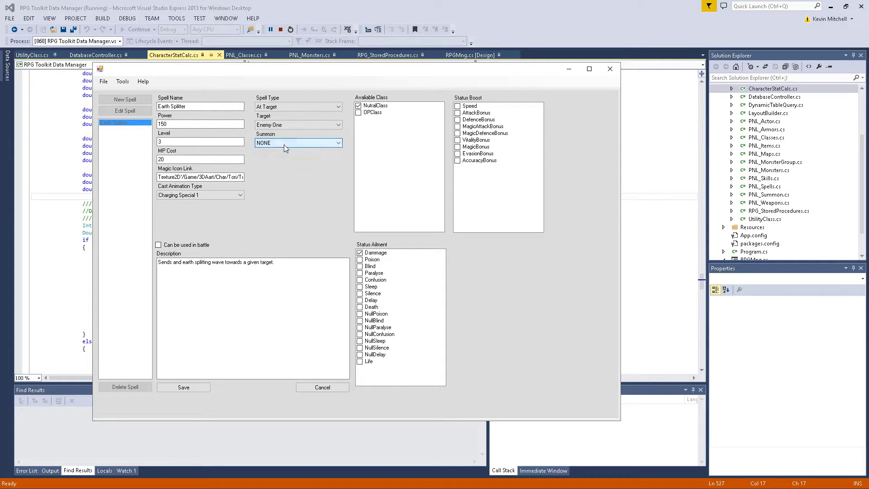
pyautogui.click(303, 271)
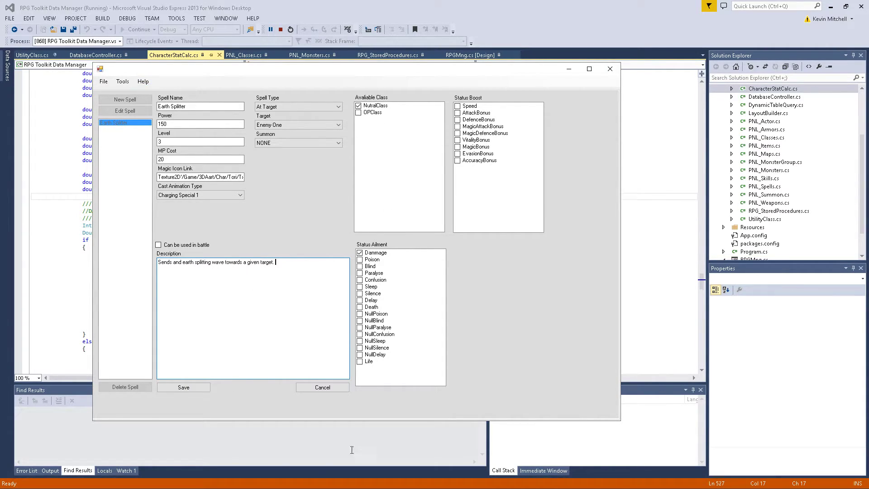
pyautogui.click(328, 388)
pyautogui.click(123, 81)
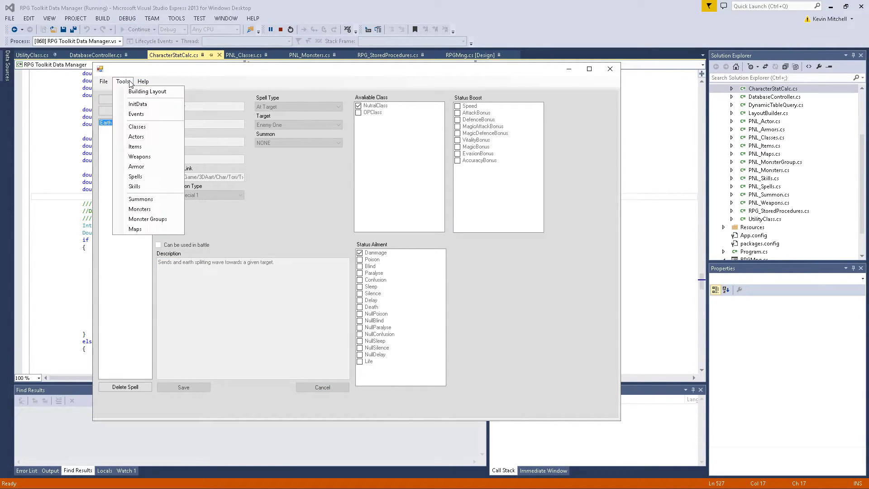
# Edit the Shockwave skill, keeping AI special activation at EVERY 8 TURNS, and view cast animation types
pyautogui.click(145, 187)
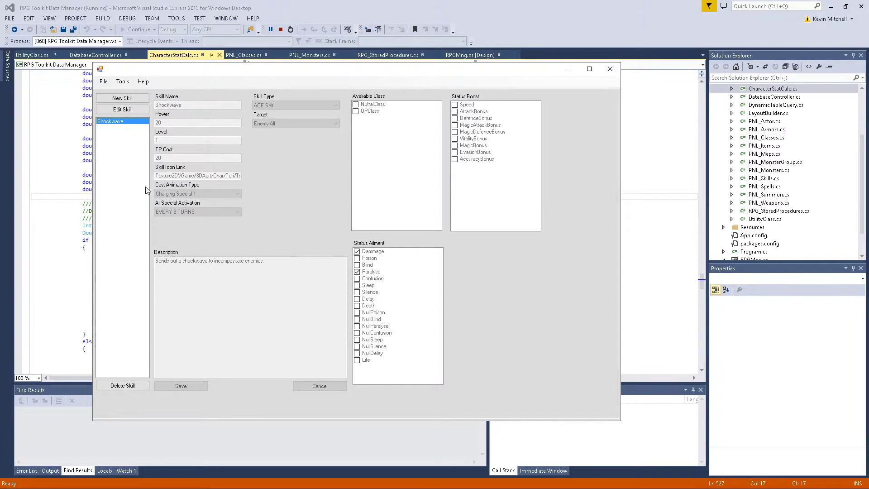
pyautogui.click(133, 109)
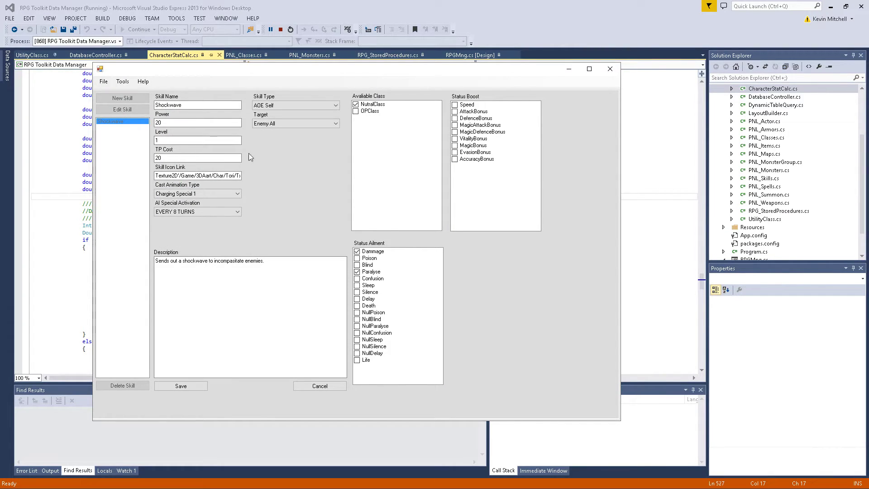
pyautogui.click(208, 213)
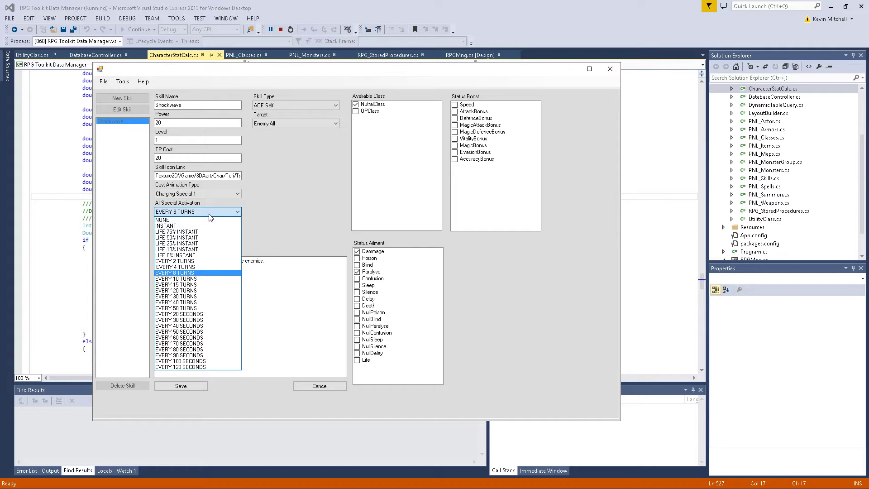
pyautogui.click(209, 213)
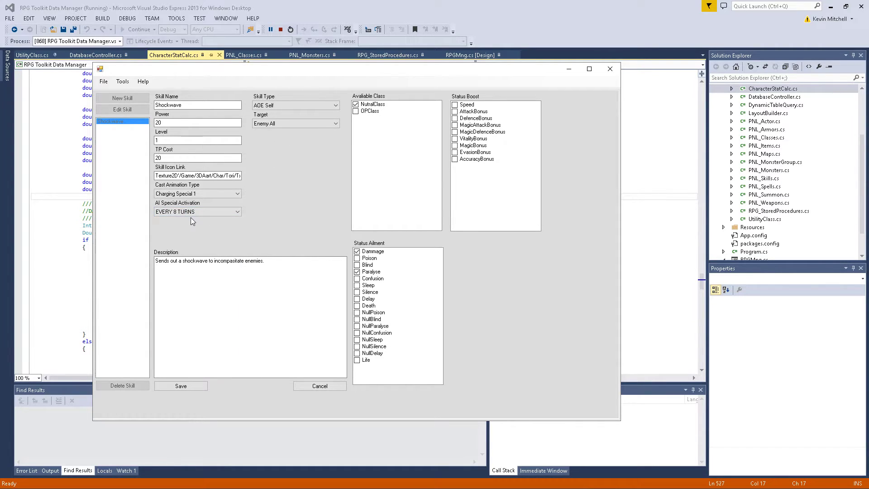
pyautogui.click(208, 193)
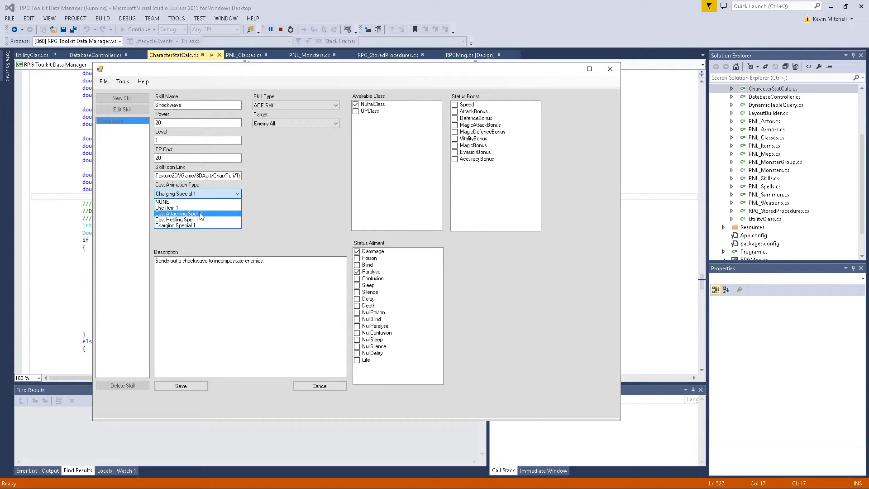
# Replace the Skill Icon Link with the pasted texture path
pyautogui.press('Escape')
pyautogui.click(177, 175)
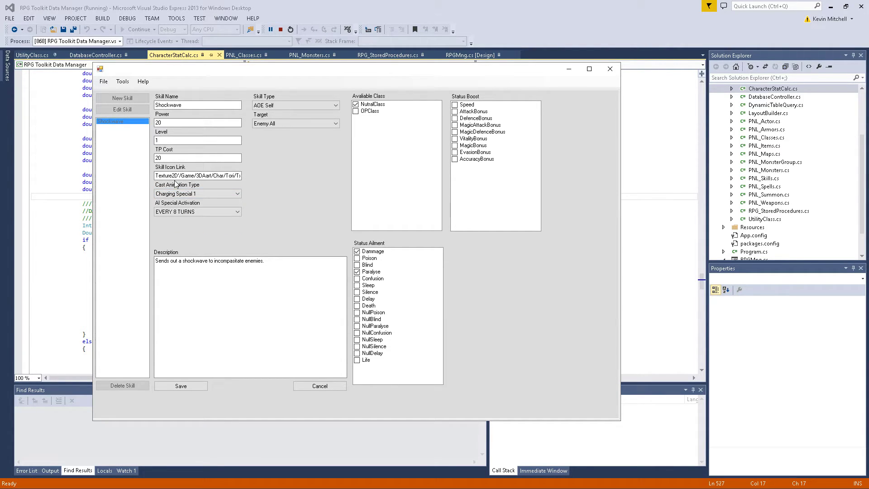
pyautogui.hotkey('ctrl', 'a')
pyautogui.press('BackSpace')
pyautogui.hotkey('ctrl', 'v')
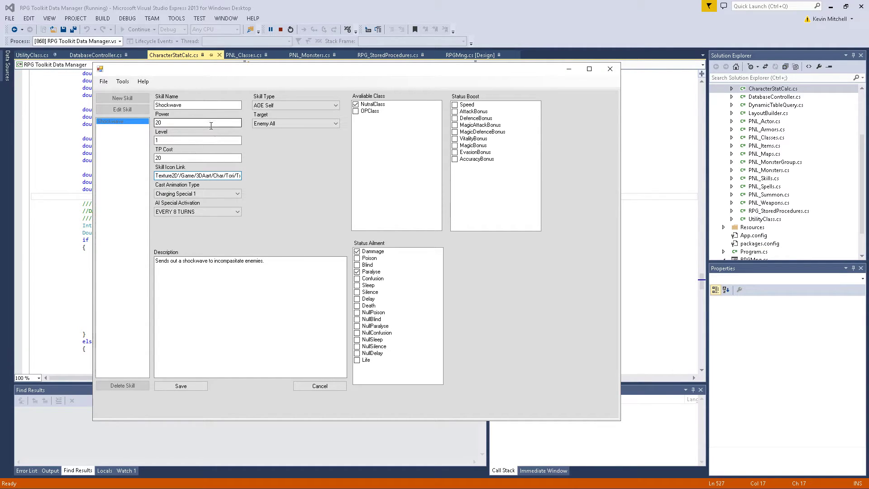
# Check Level and Skill Name, keeping target Enemy All and skill type AOE Self
pyautogui.click(222, 139)
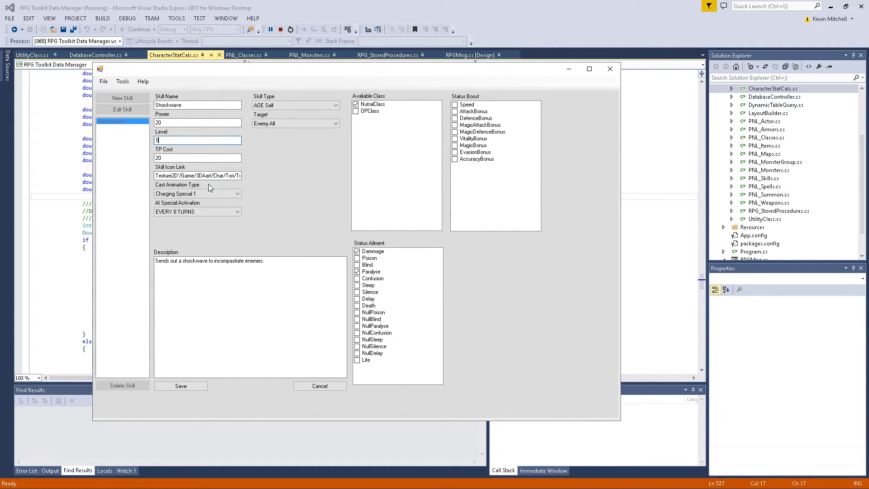
pyautogui.click(201, 105)
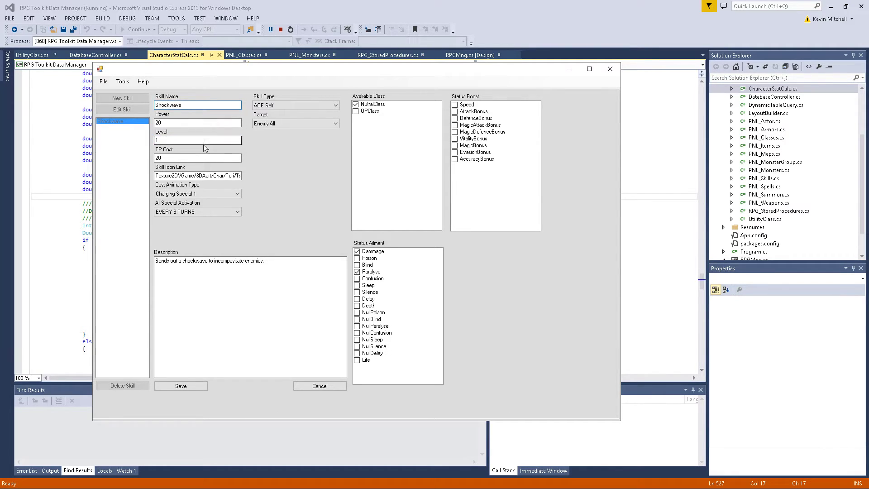
pyautogui.click(313, 122)
pyautogui.click(314, 121)
pyautogui.click(306, 107)
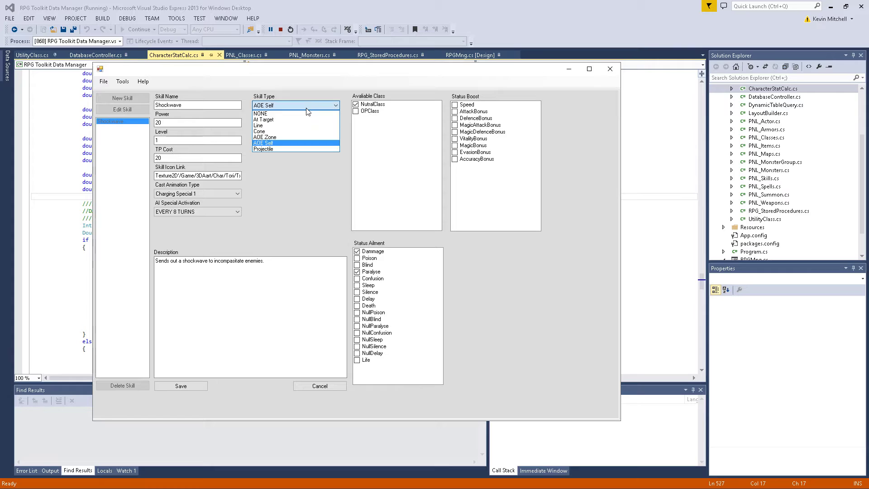
pyautogui.click(306, 107)
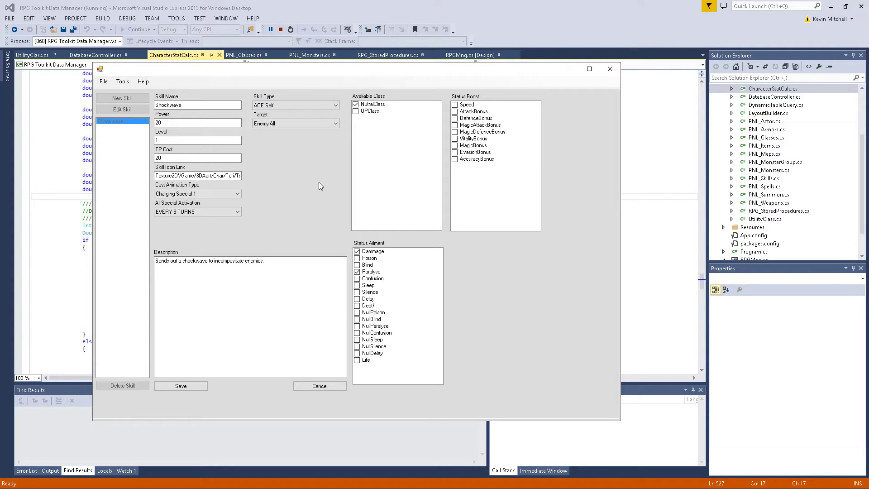
# Discard the Shockwave changes and switch to the Summons editor
pyautogui.click(122, 82)
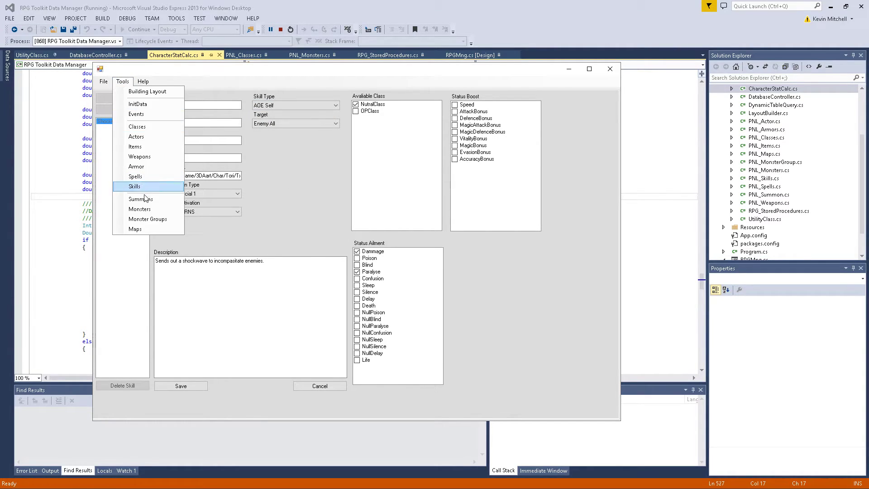
pyautogui.click(323, 386)
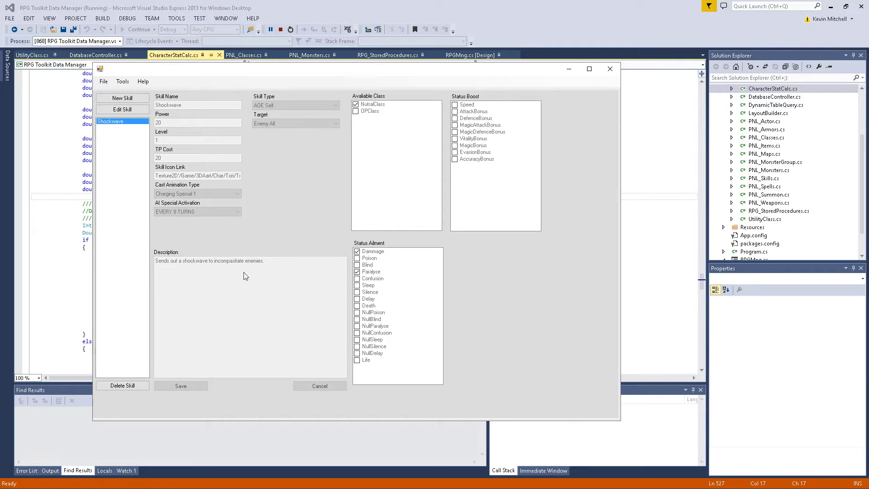
pyautogui.click(122, 82)
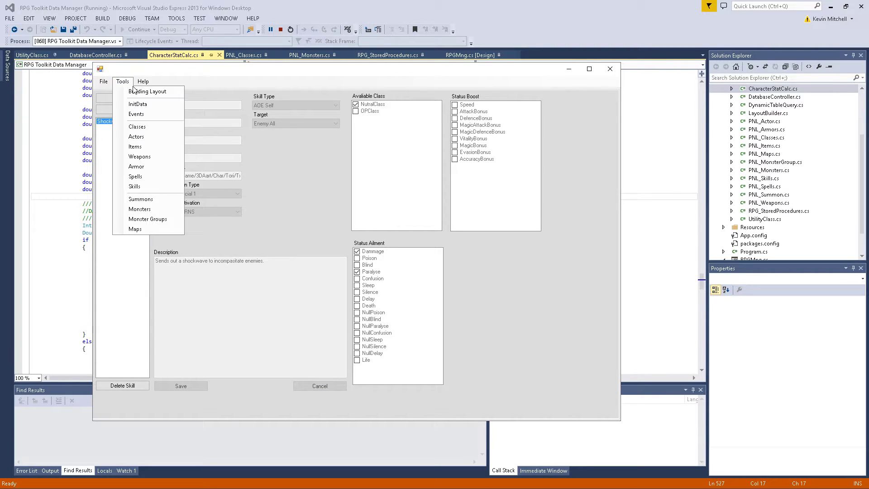
pyautogui.click(153, 200)
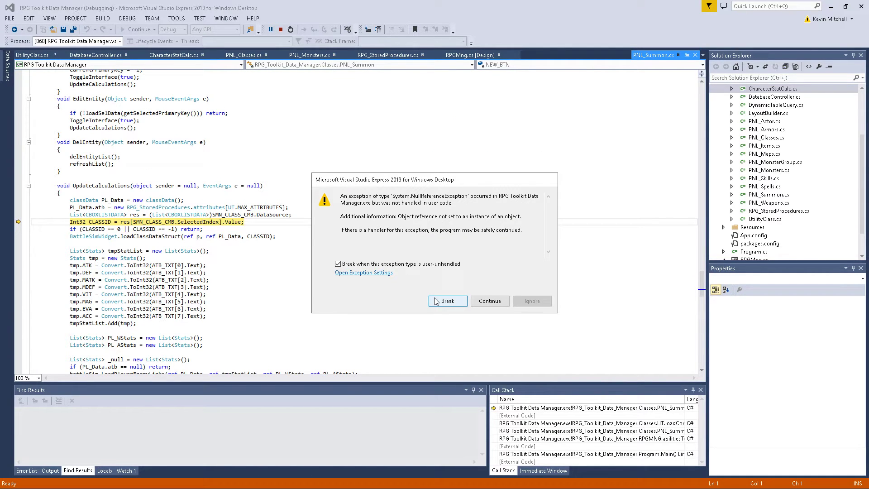
# Break at the NullReferenceException, stop debugging, and relaunch the data manager
pyautogui.click(439, 300)
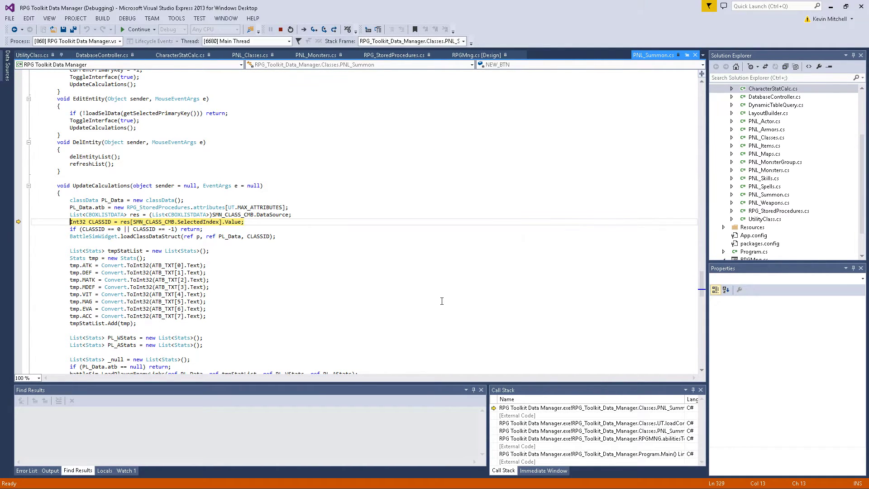
pyautogui.click(316, 211)
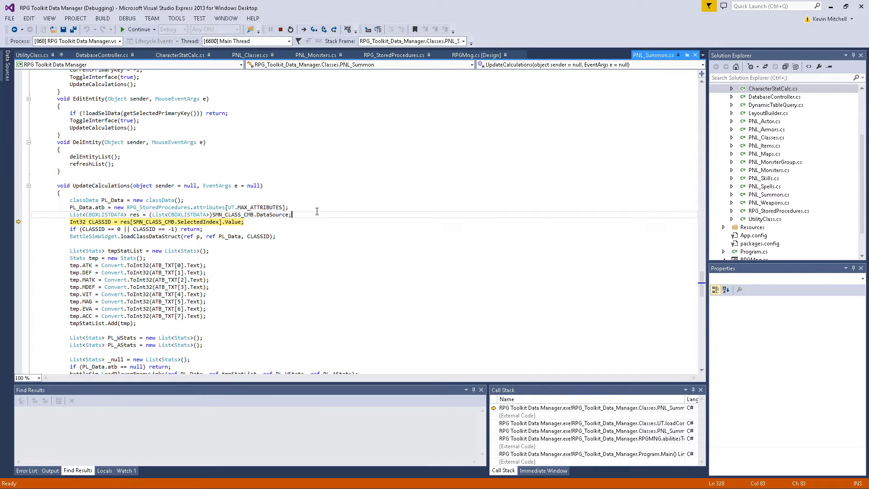
pyautogui.click(281, 29)
pyautogui.click(131, 30)
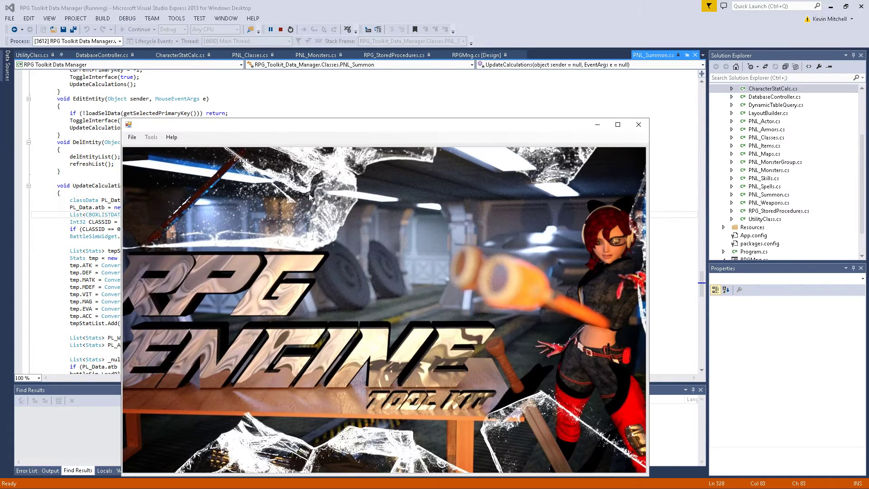
# Load an .rpgdb database via File > Open and switch to the Summons editor
pyautogui.click(131, 136)
pyautogui.click(149, 159)
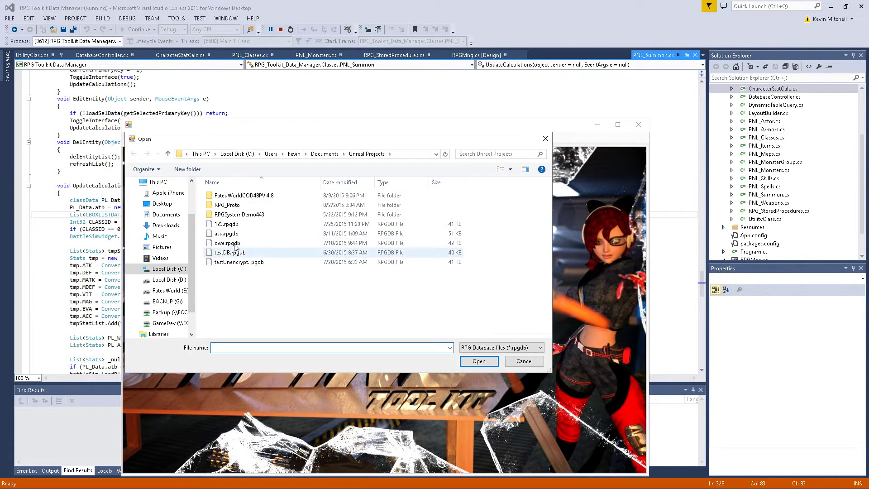
pyautogui.doubleClick(235, 233)
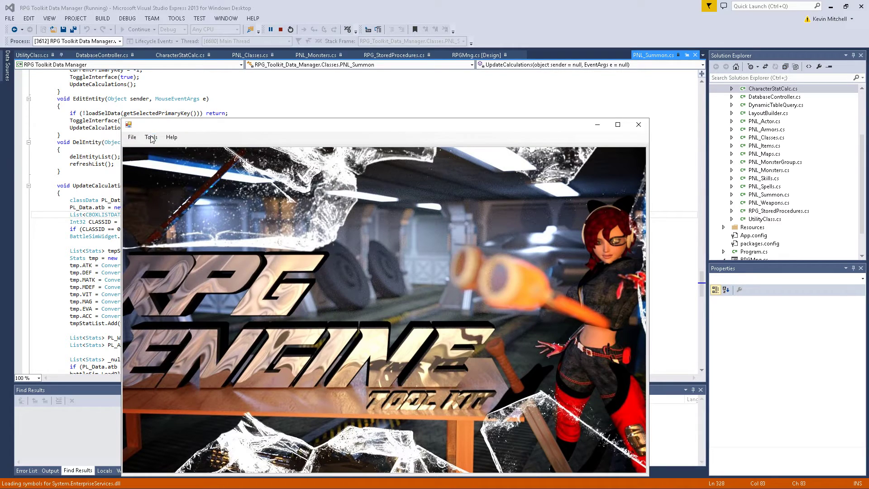
pyautogui.click(150, 136)
pyautogui.click(169, 254)
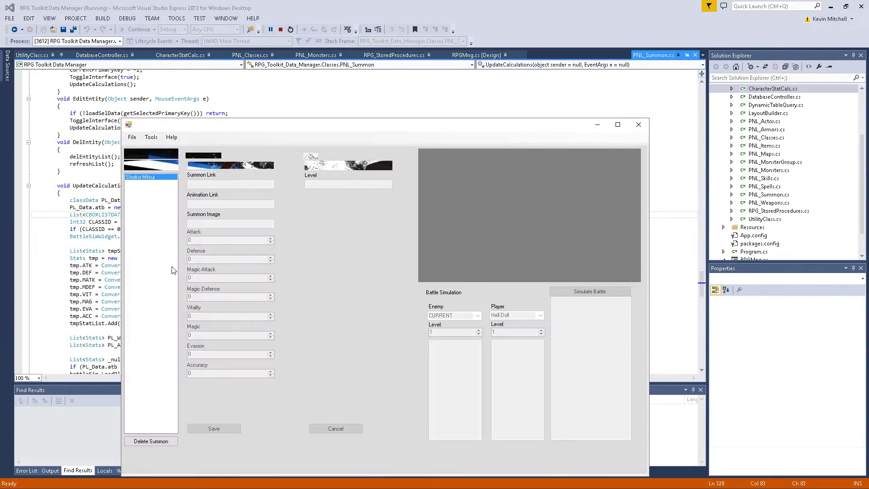
# Move the Summon window, load the existing summon for editing, and pick the player side
pyautogui.moveTo(288, 129); pyautogui.dragTo(272, 89)
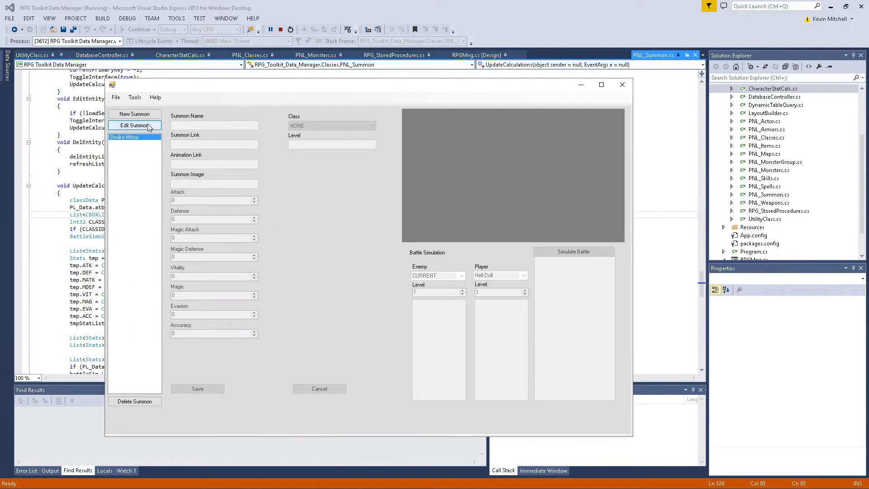
pyautogui.click(150, 125)
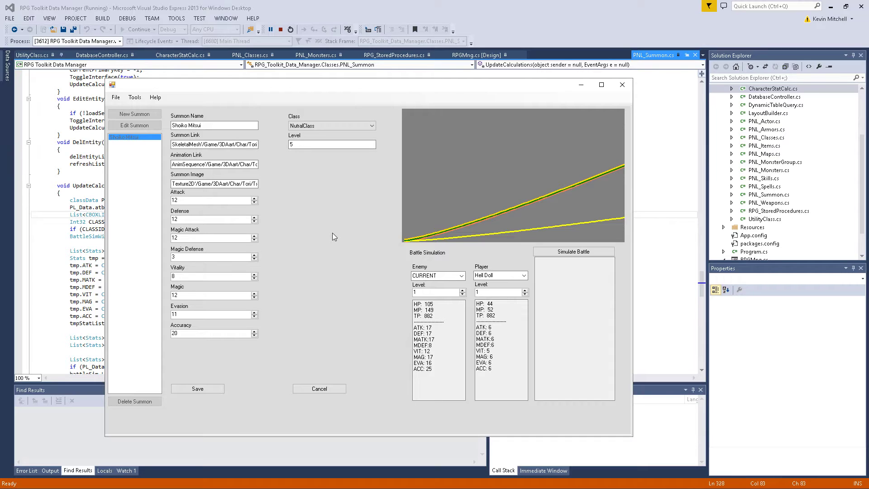
pyautogui.click(510, 274)
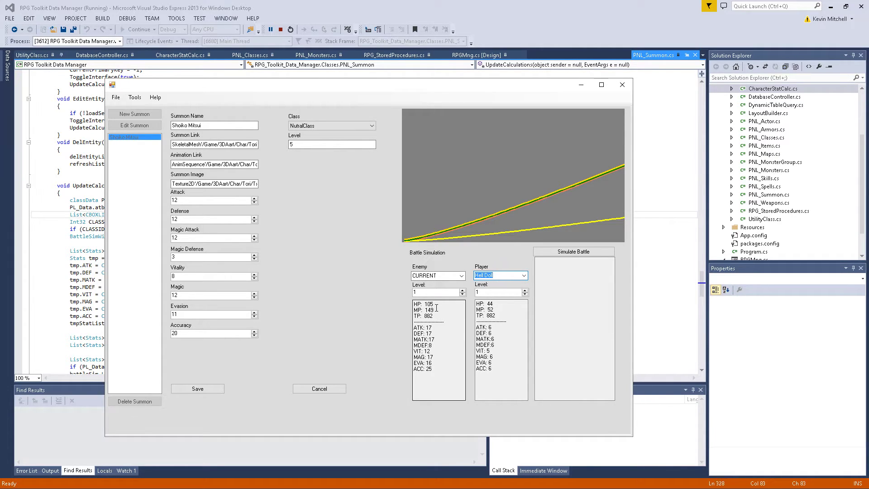
# Set the simulated enemy level to 4 and run the battle simulation against Hell Doll
pyautogui.click(461, 291)
pyautogui.click(462, 291)
pyautogui.click(462, 291)
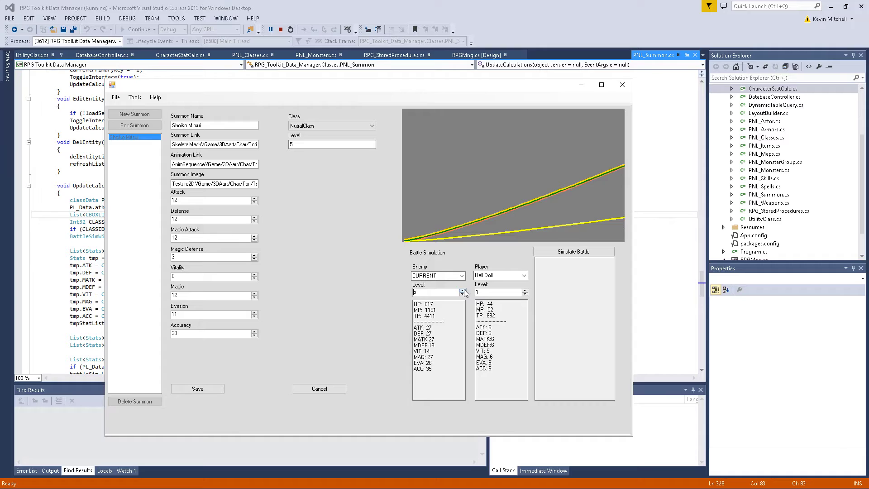
pyautogui.click(462, 291)
pyautogui.click(461, 294)
pyautogui.click(571, 251)
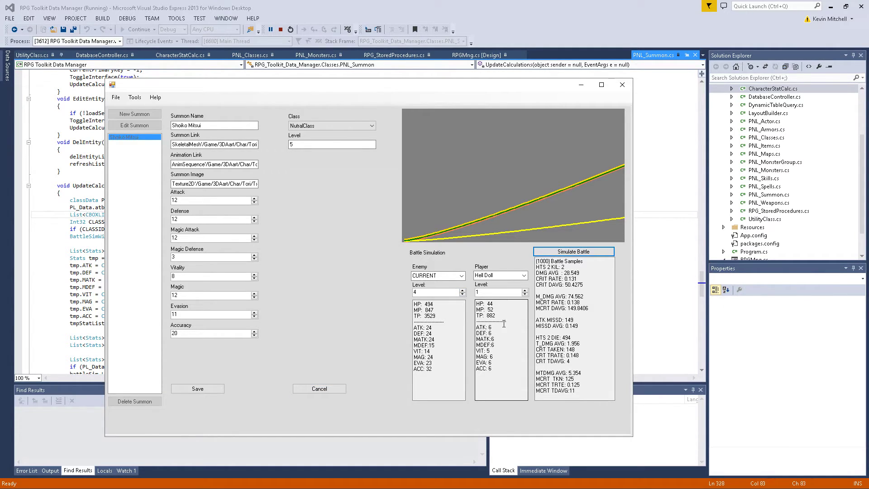
pyautogui.click(134, 99)
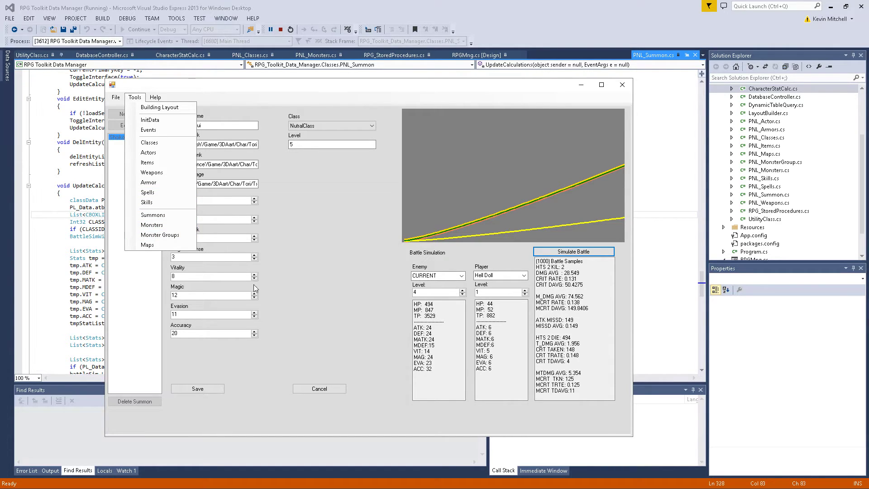
# Cancel the summon, switch to Monsters, edit Hell Doll, and view its AI tactics choices
pyautogui.click(319, 389)
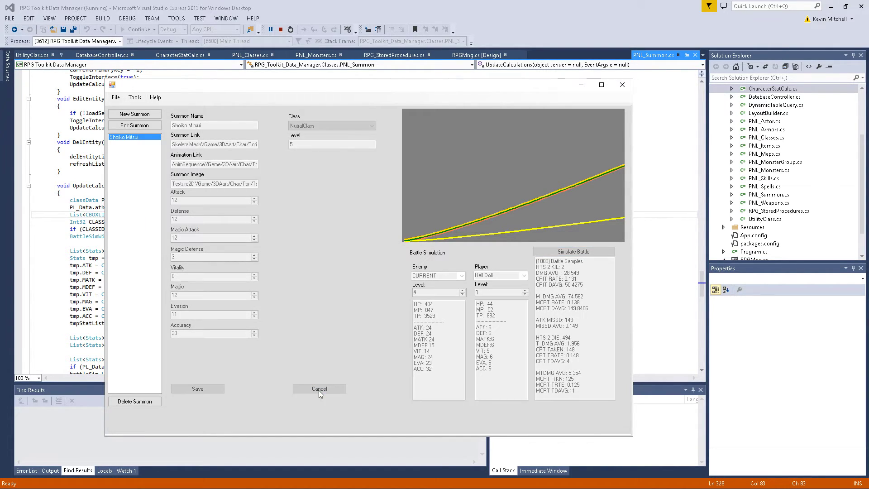
pyautogui.click(135, 97)
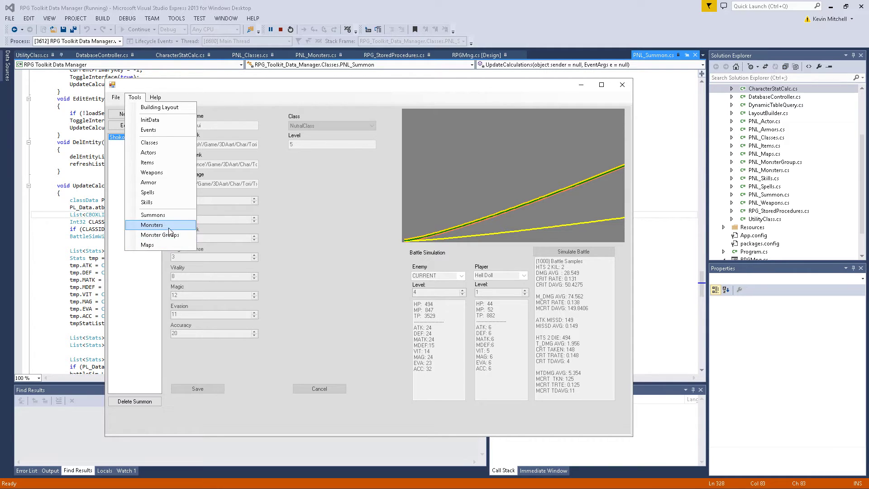
pyautogui.click(170, 224)
pyautogui.click(145, 125)
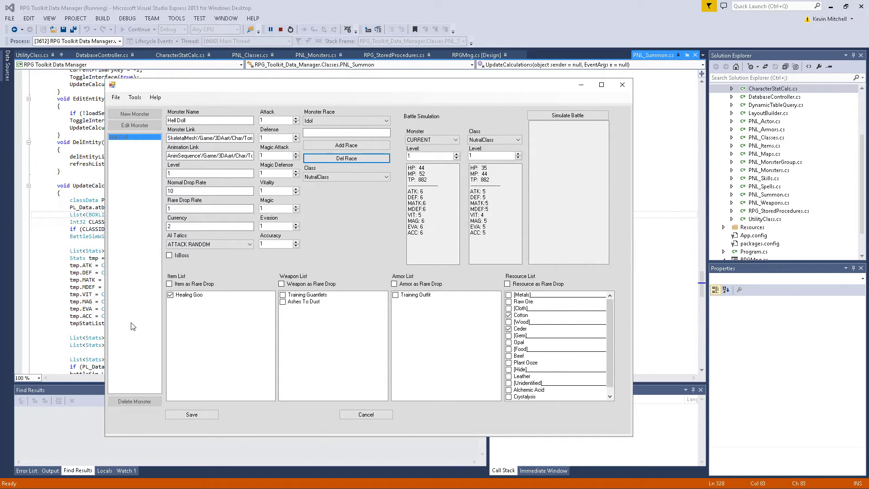
pyautogui.click(245, 245)
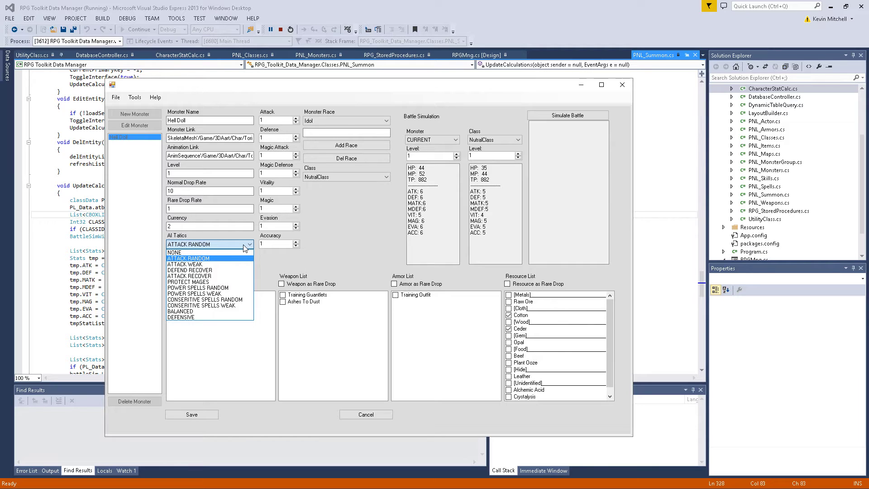
# Keep ATTACK RANDOM tactics, CURRENT simulated monster and NutralClass opponent, then discard Hell Doll's edits
pyautogui.click(245, 248)
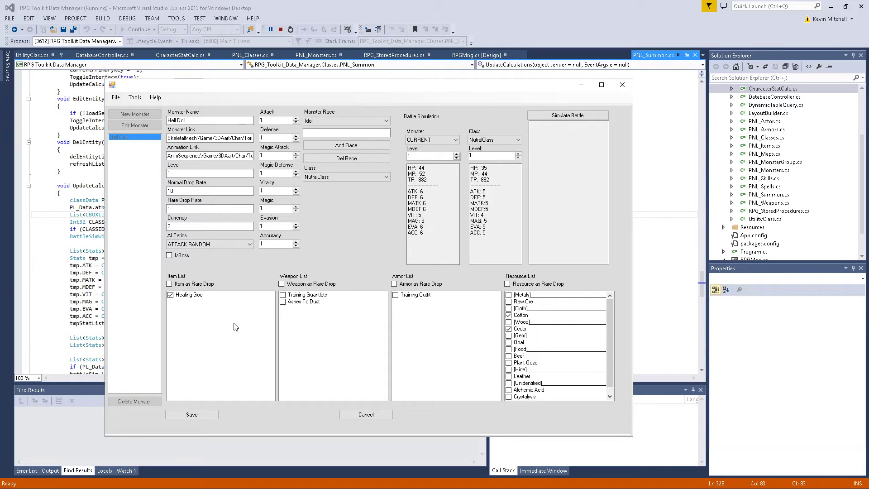
pyautogui.click(456, 139)
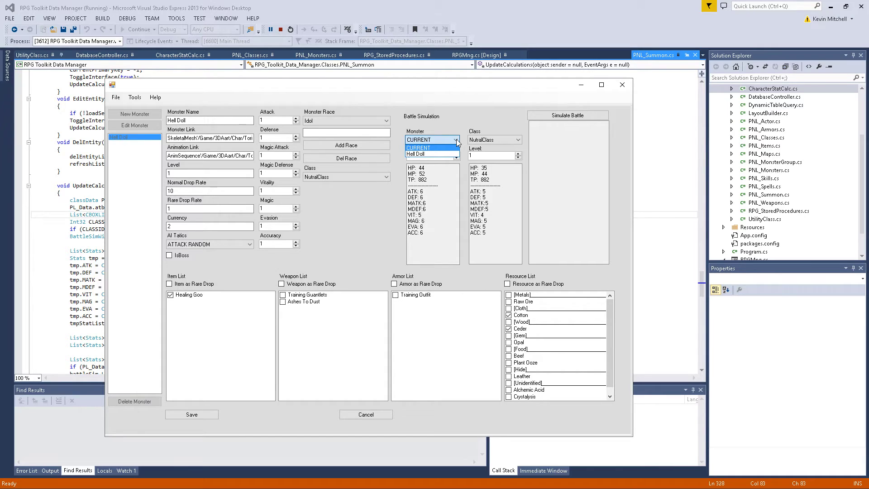
pyautogui.click(456, 139)
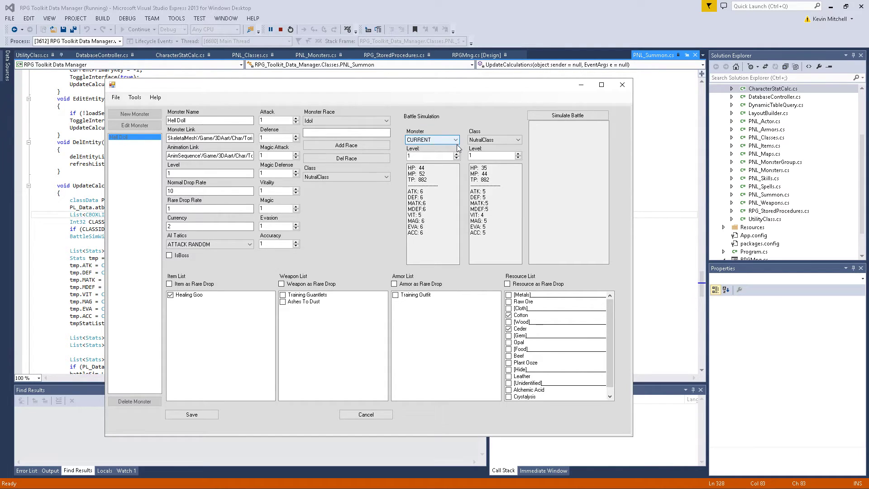
pyautogui.click(512, 141)
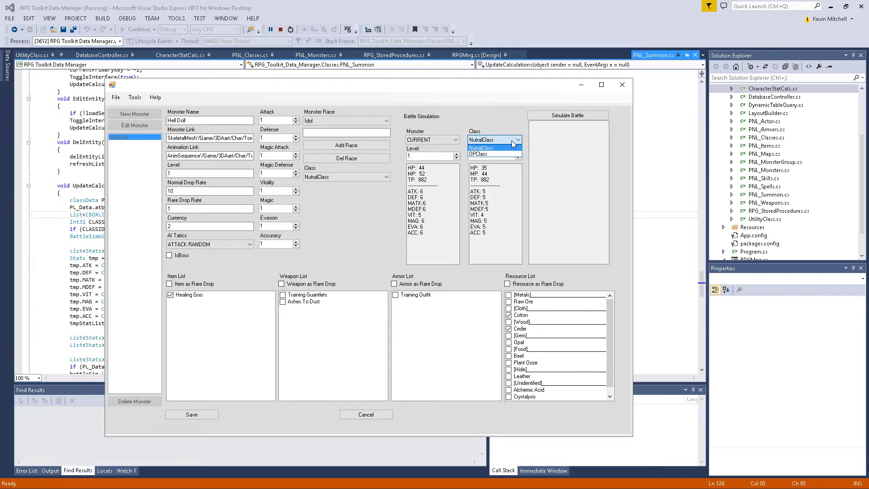
pyautogui.click(514, 143)
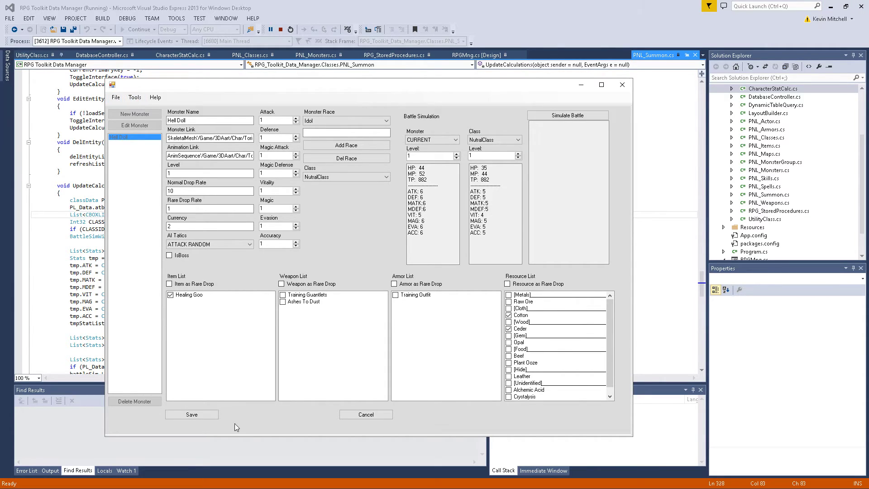
pyautogui.click(360, 414)
# Switch to Monster Groups and open Hell Doll Group for editing twice, cancelling each time
pyautogui.click(134, 97)
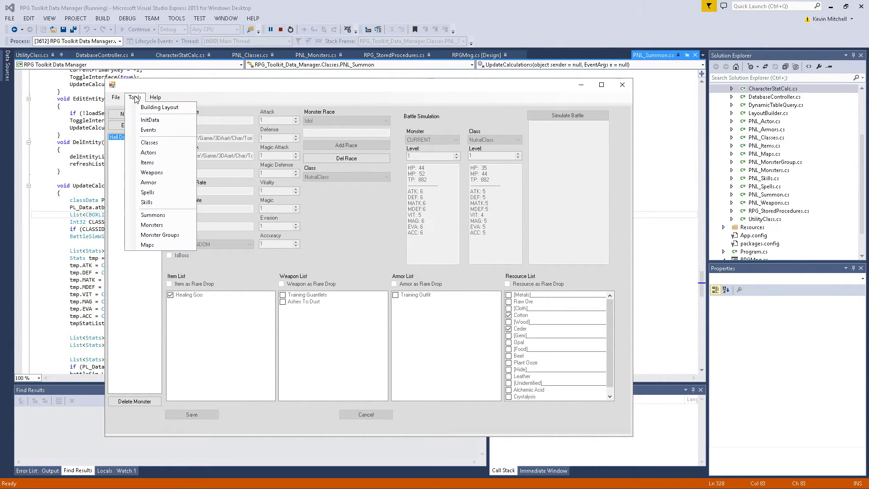
pyautogui.click(163, 235)
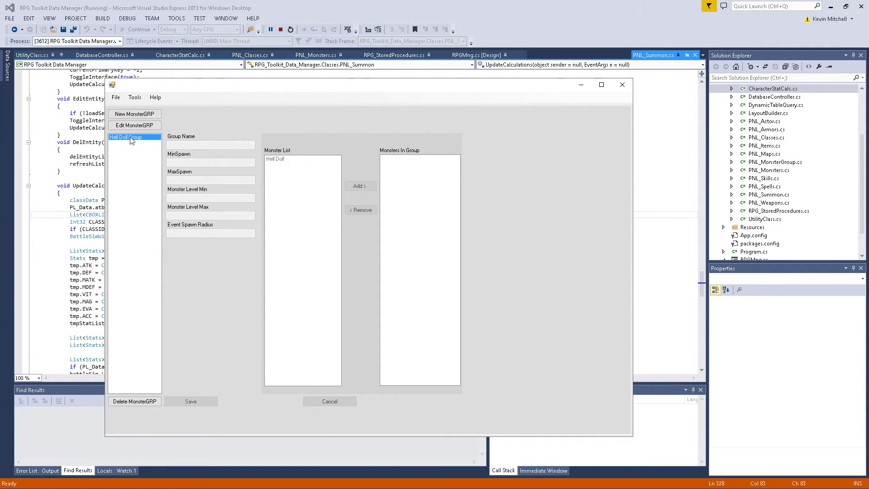
pyautogui.click(139, 125)
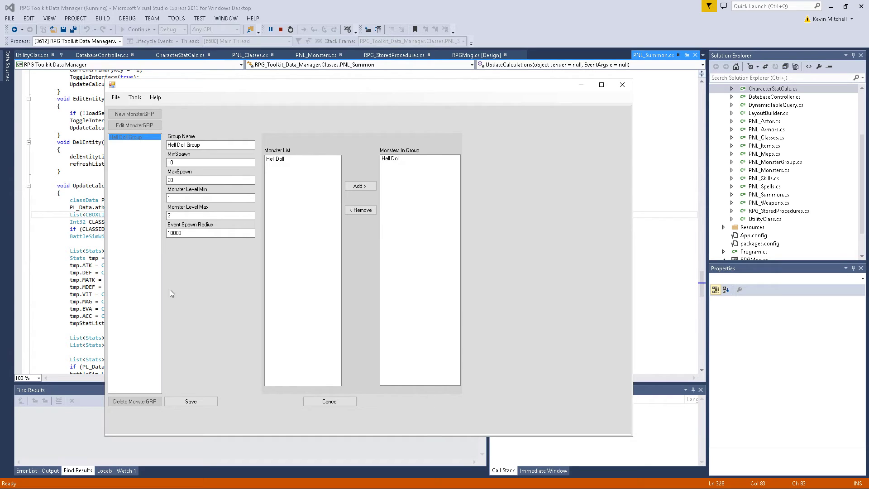
pyautogui.click(330, 401)
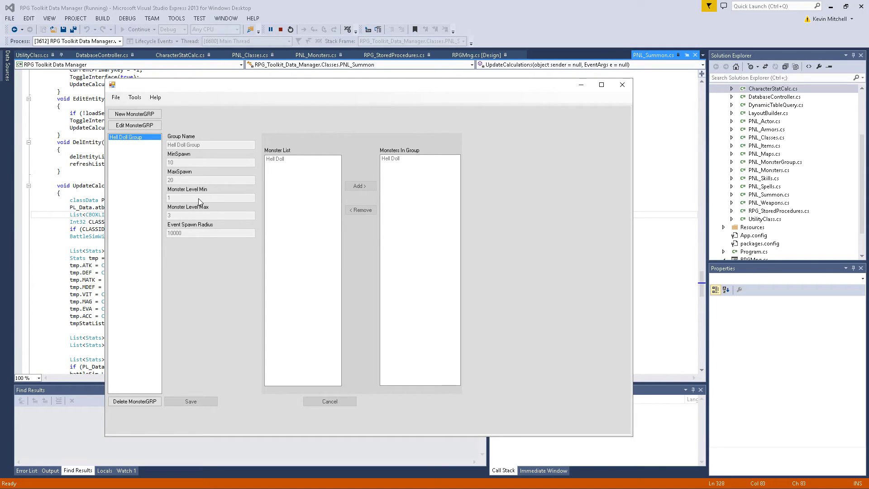
pyautogui.click(139, 125)
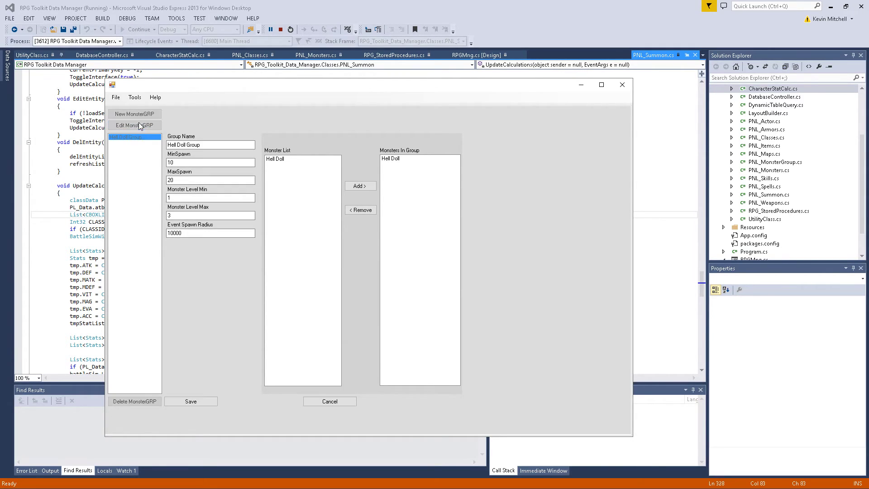
pyautogui.click(326, 401)
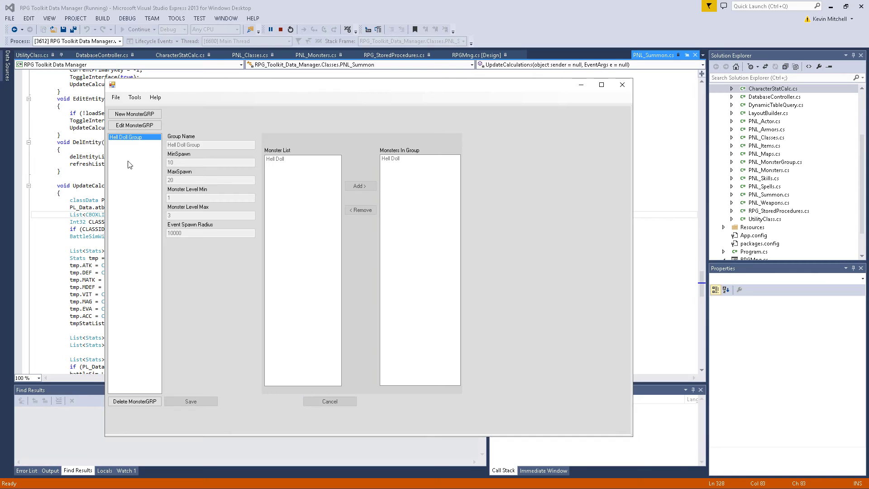
pyautogui.click(135, 97)
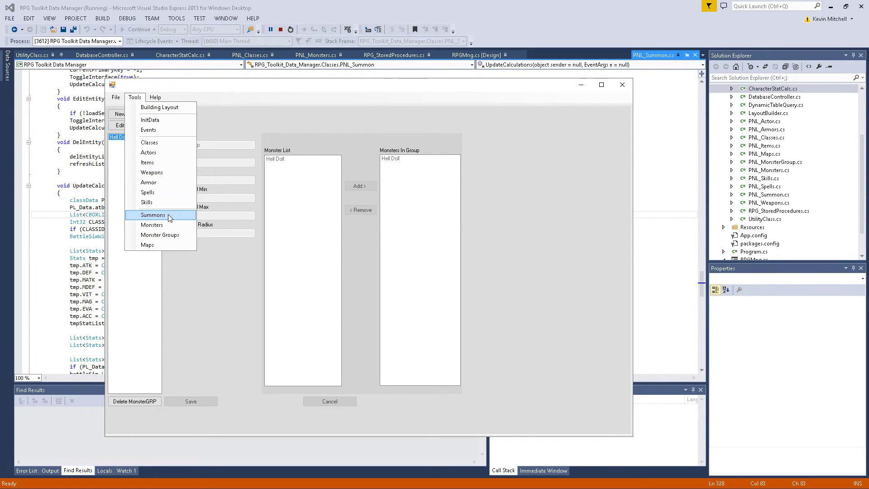
# Switch to the Maps editor and load the GameStart - Peir area
pyautogui.click(162, 245)
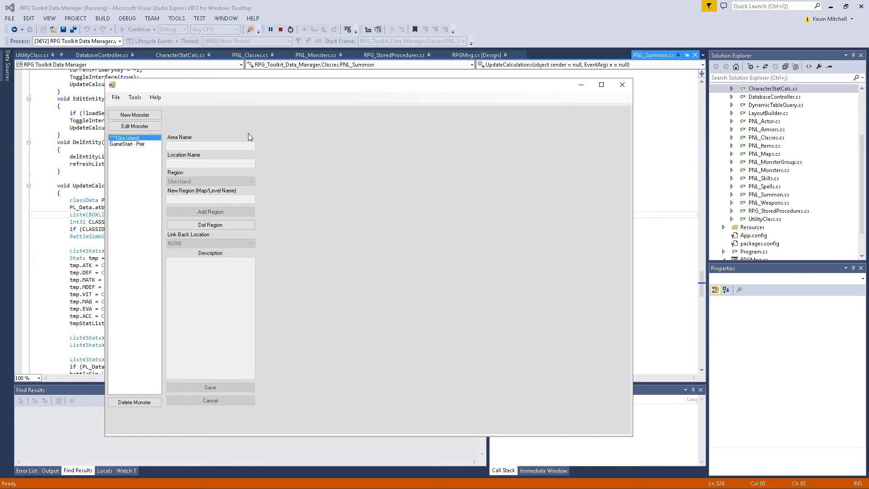
pyautogui.click(134, 98)
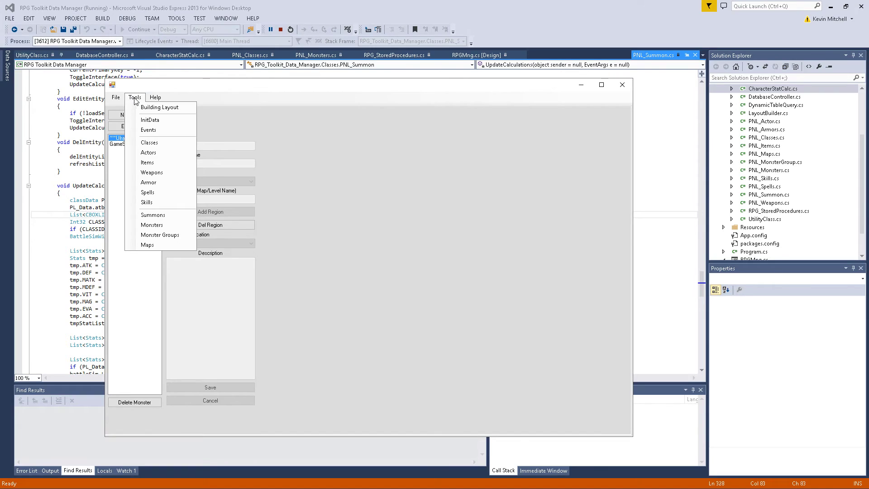
pyautogui.click(134, 99)
pyautogui.doubleClick(134, 144)
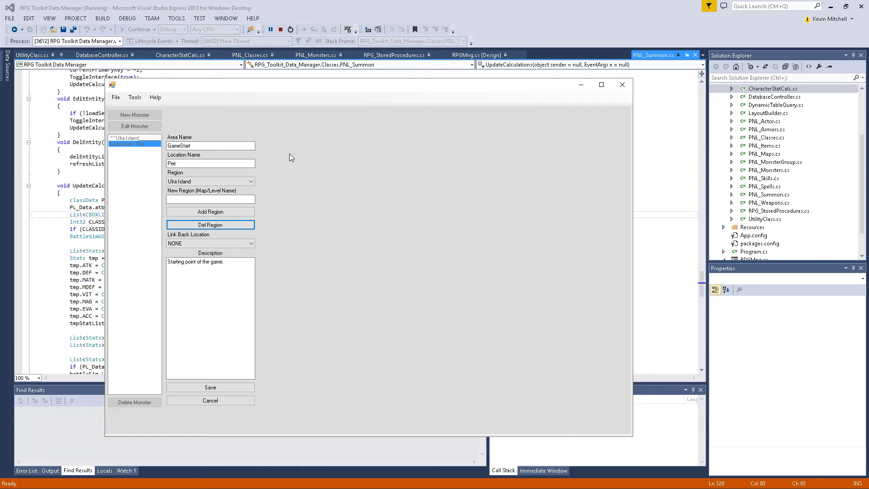
# Keep the region as Ulra Island, set Link Back Location to GameStart - Peir, then discard the edits
pyautogui.click(241, 181)
pyautogui.click(241, 181)
pyautogui.click(217, 243)
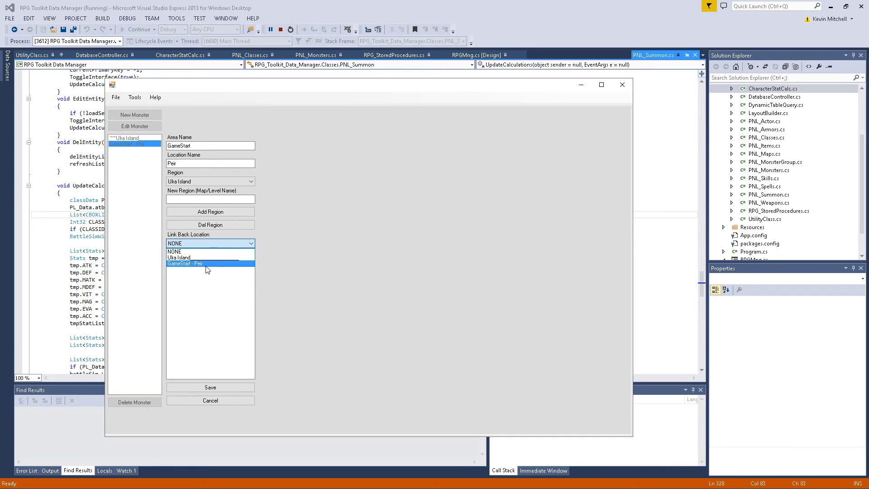
pyautogui.click(212, 263)
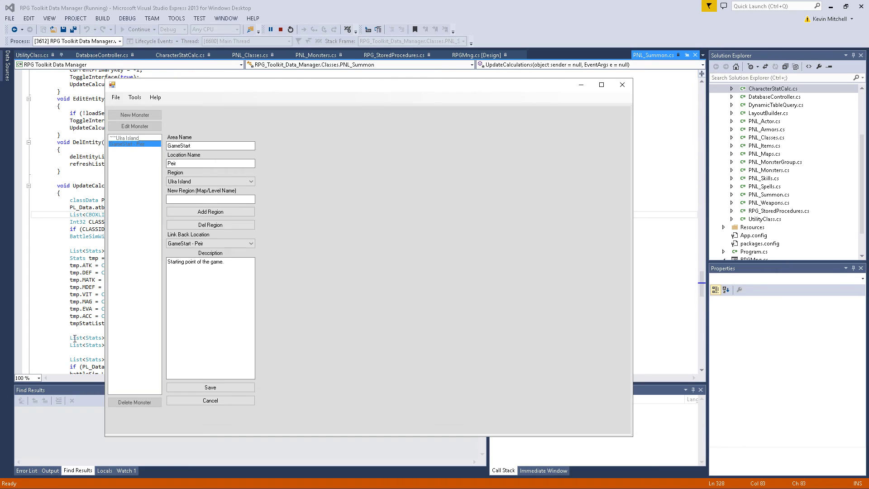
pyautogui.click(200, 400)
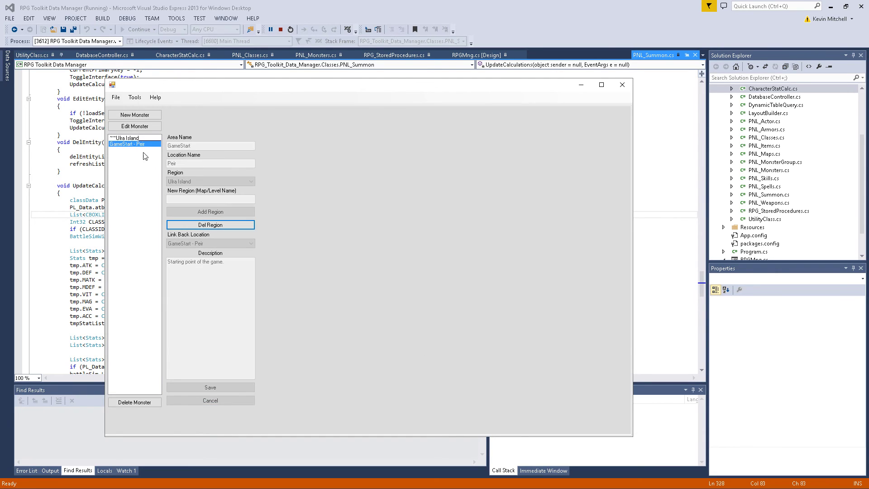
pyautogui.click(138, 98)
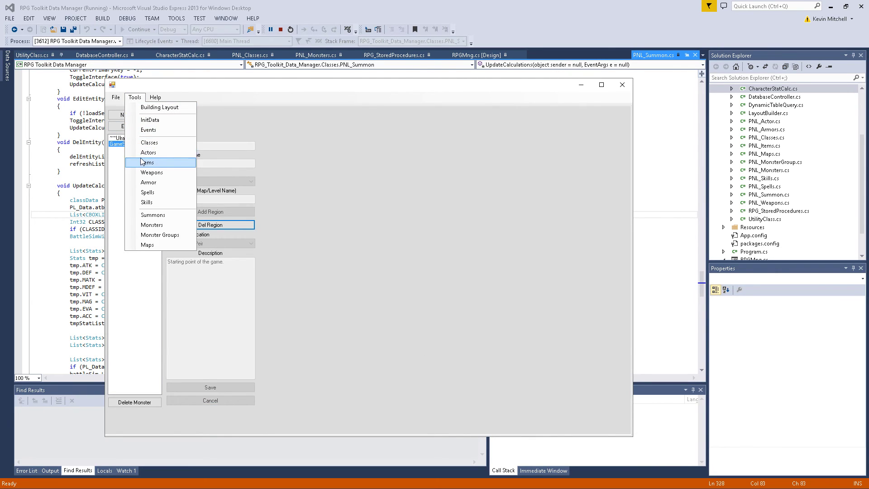
# Switch to the Events editor, which shows an empty event list
pyautogui.click(159, 132)
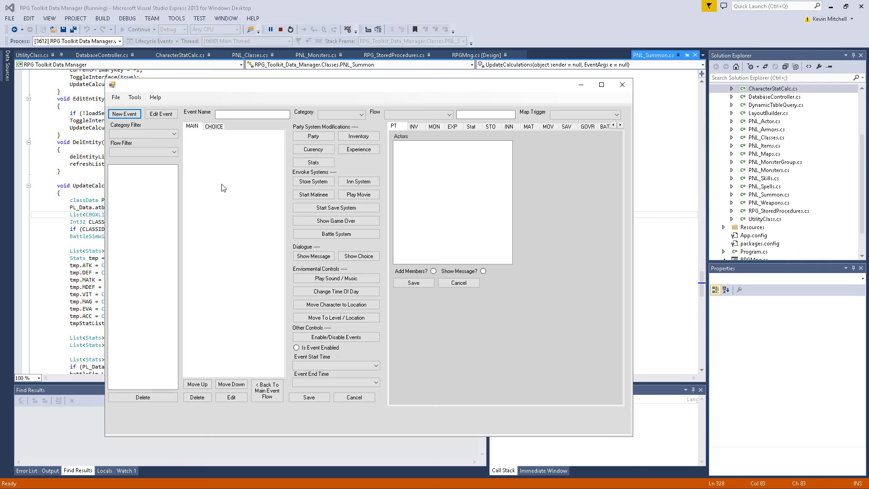